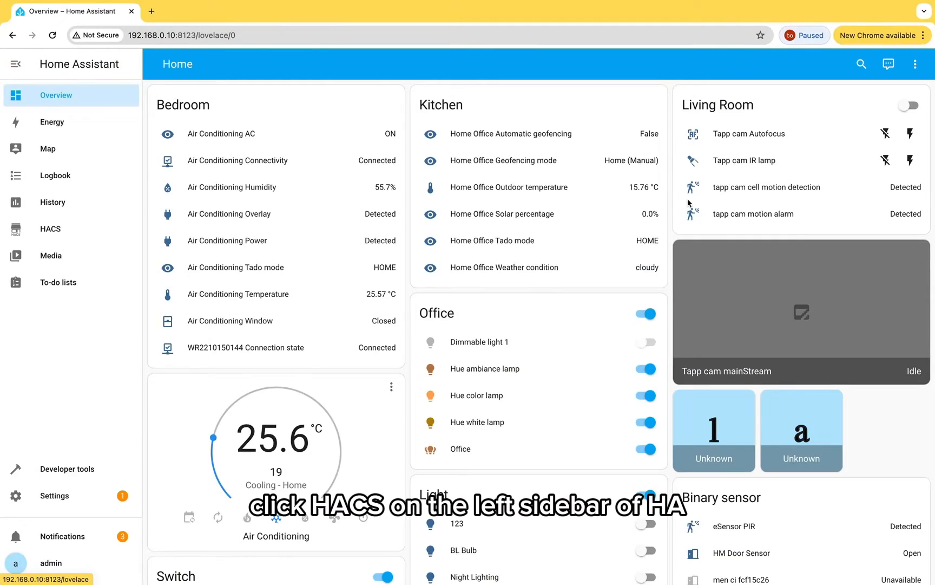
# - Search HACS for "tuya" and download the Local Tuya integration repository
pyautogui.click(96, 233)
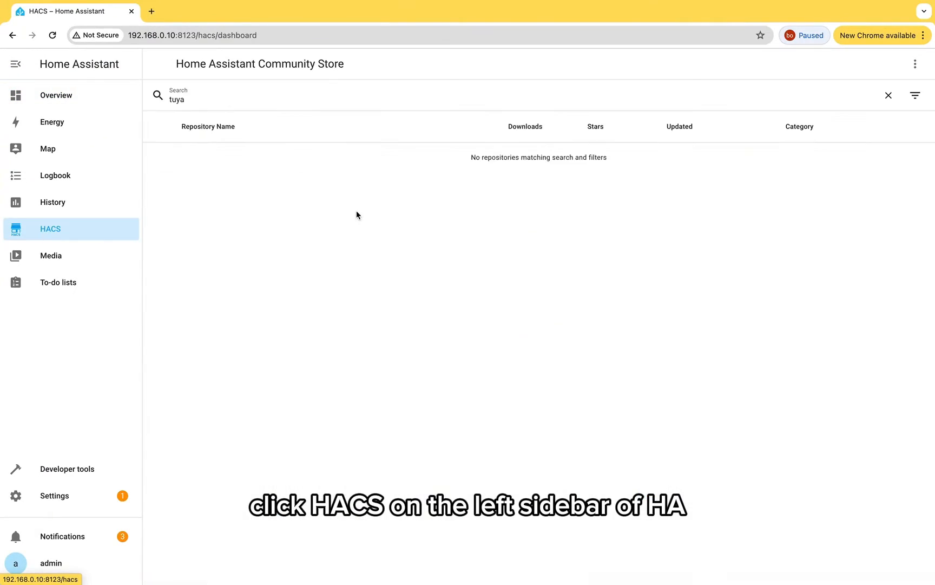
pyautogui.write('tuya')
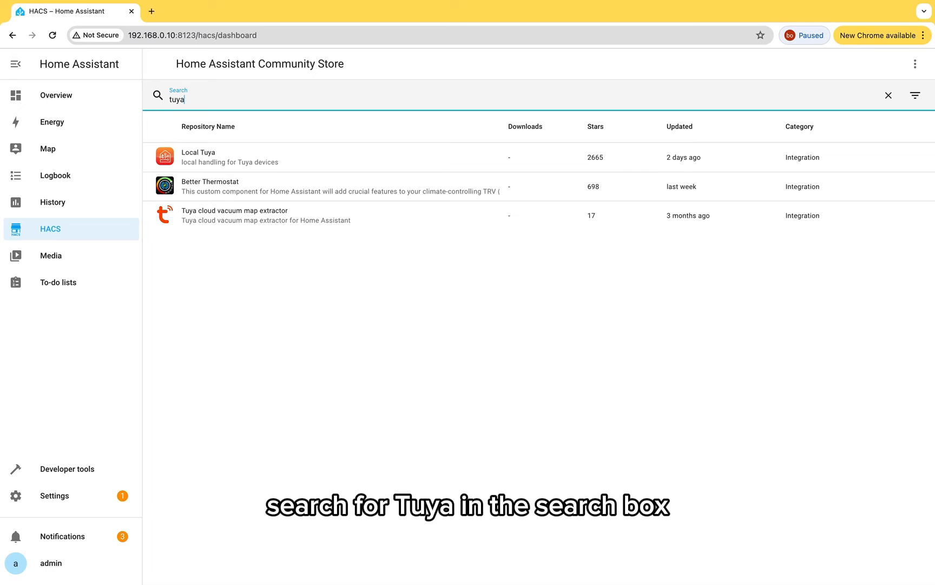
pyautogui.click(204, 162)
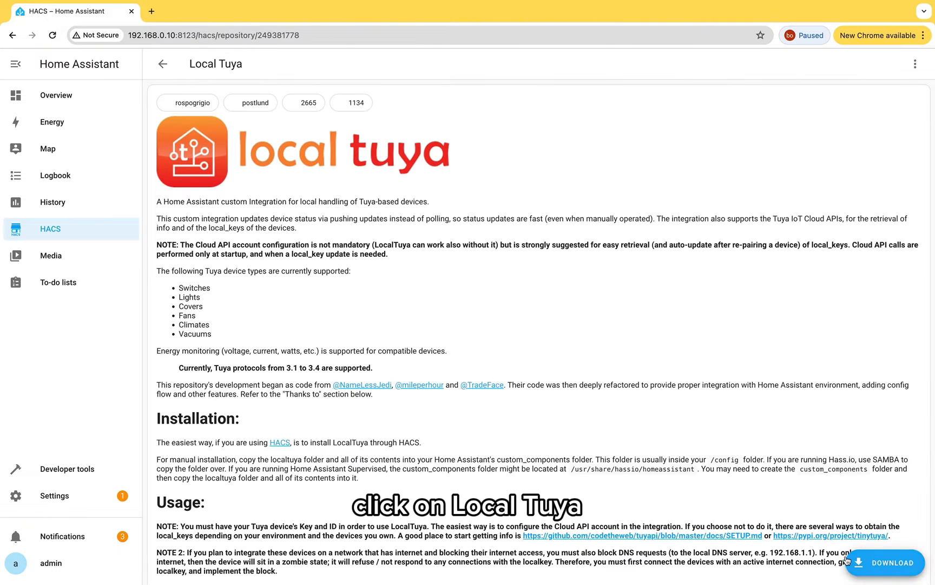
pyautogui.click(862, 561)
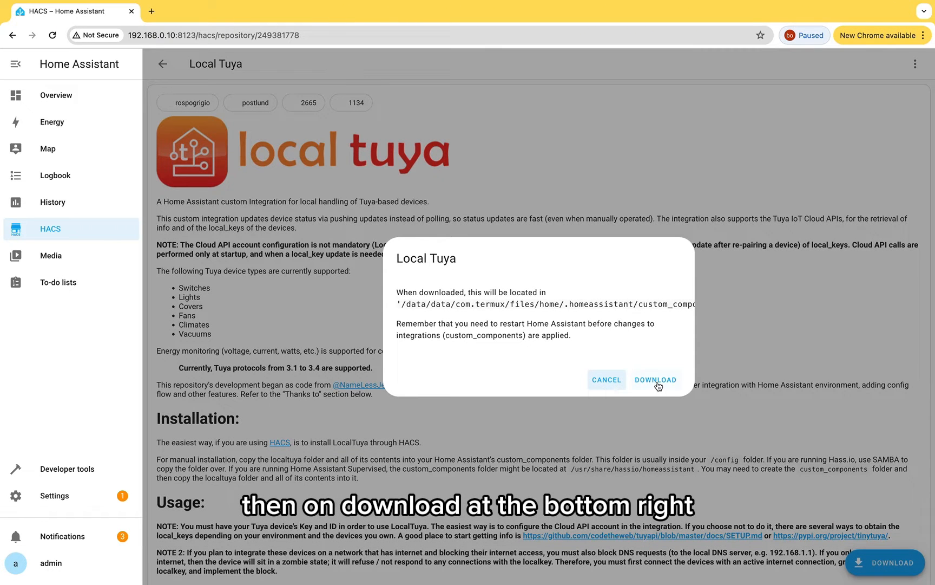
pyautogui.click(656, 381)
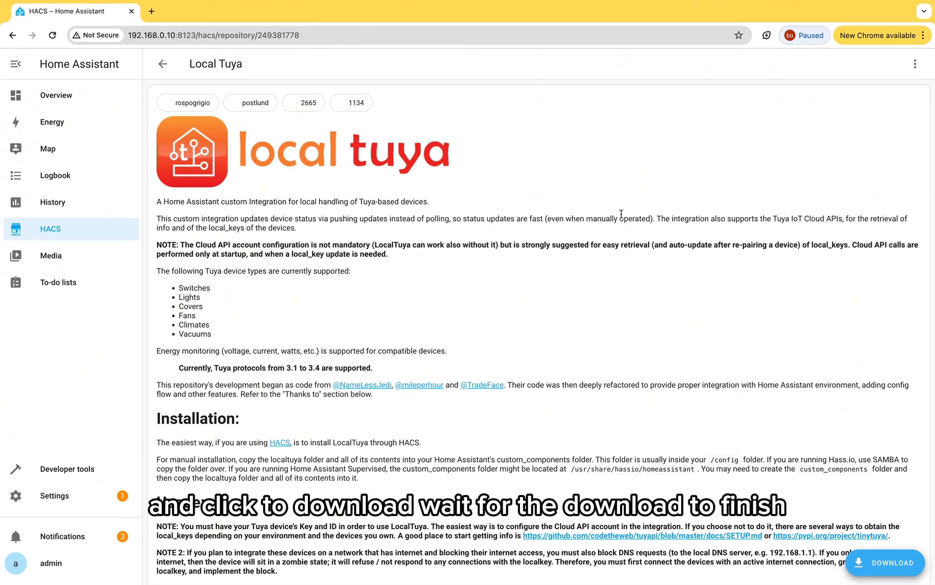
# - Check the download marker beside Local Tuya in the HACS repository list
pyautogui.click(51, 233)
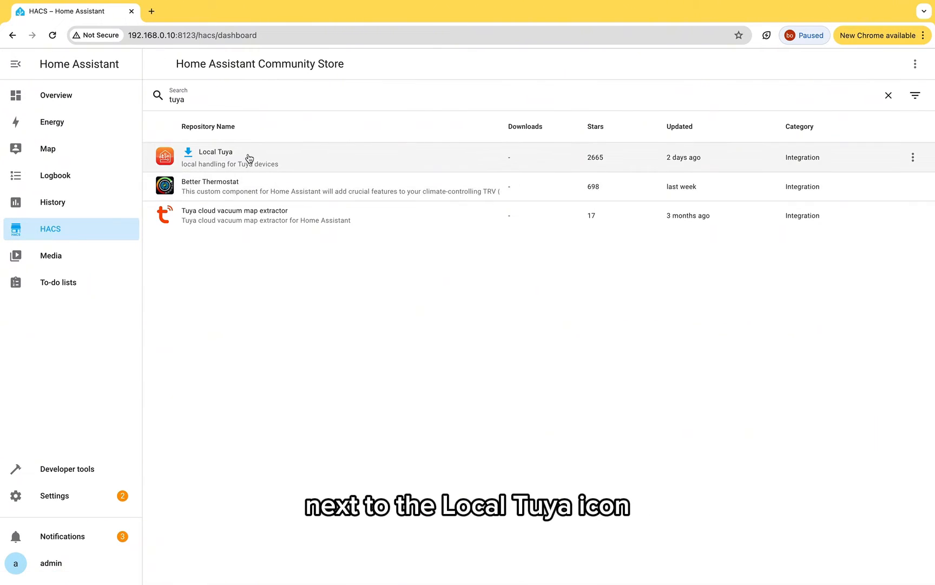
pyautogui.click(55, 208)
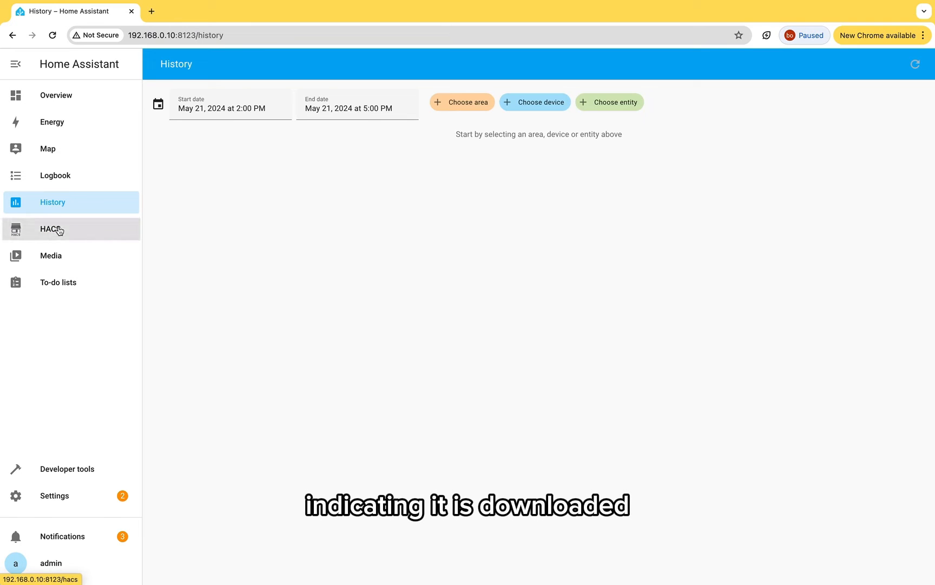
pyautogui.click(65, 230)
# - Restart Home Assistant by submitting the Local Tuya "Restart required" repair in the settings
pyautogui.click(54, 495)
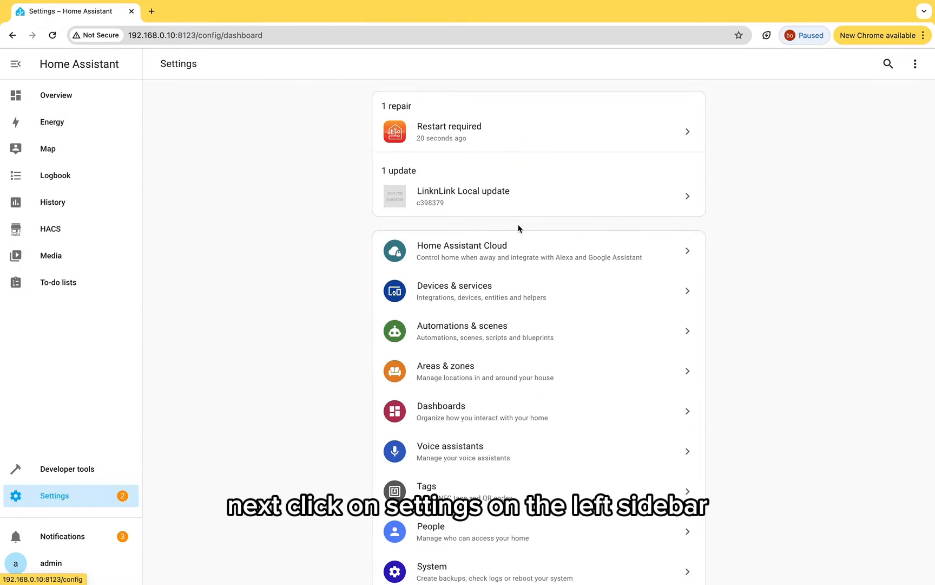
pyautogui.click(463, 132)
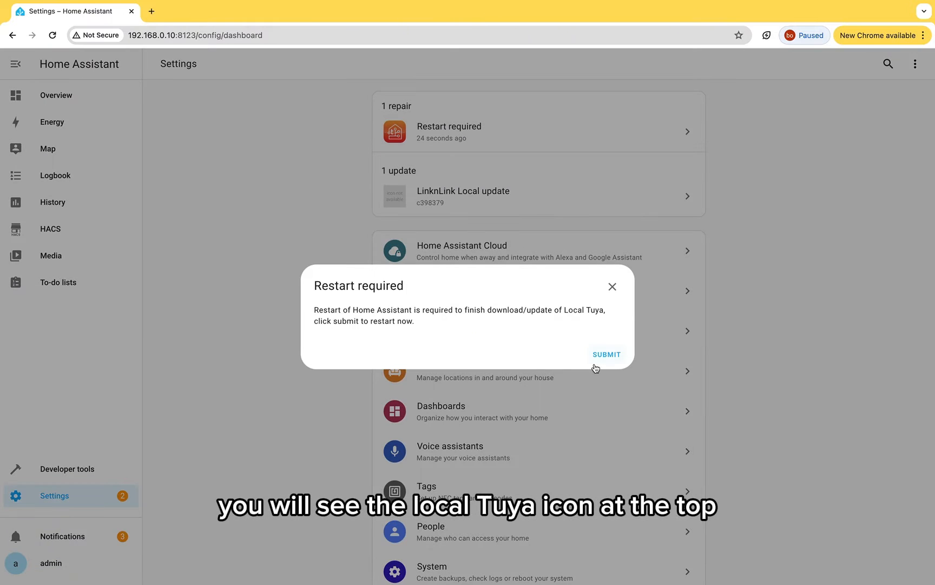
pyautogui.click(604, 355)
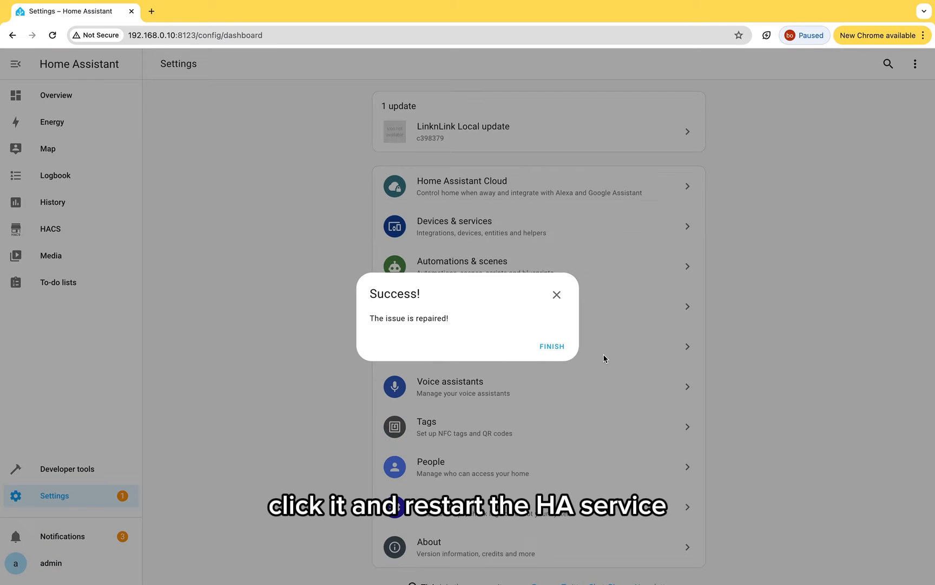
pyautogui.click(552, 346)
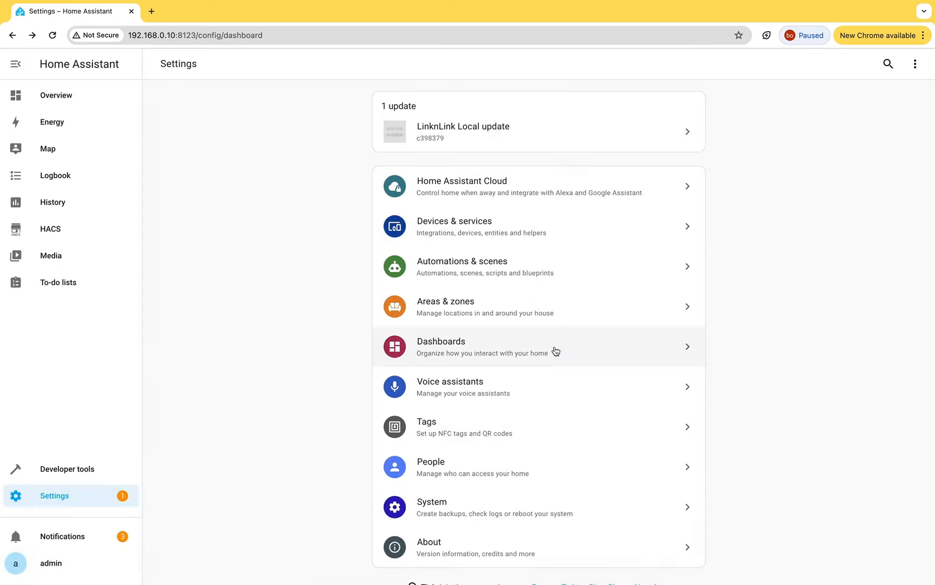
# - Start adding a new integration under Devices & services, search for "tuya" and choose LocalTuya integration
pyautogui.click(461, 225)
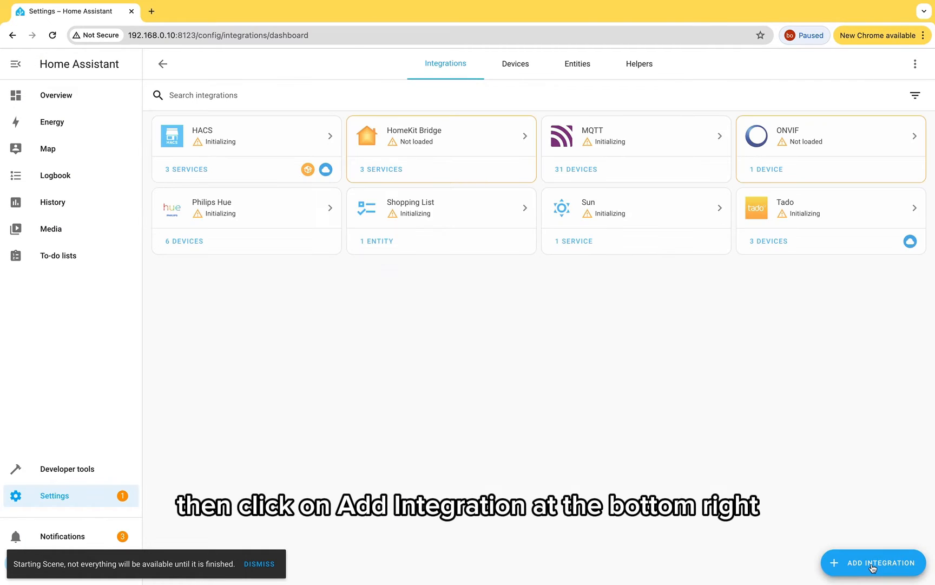
pyautogui.click(873, 562)
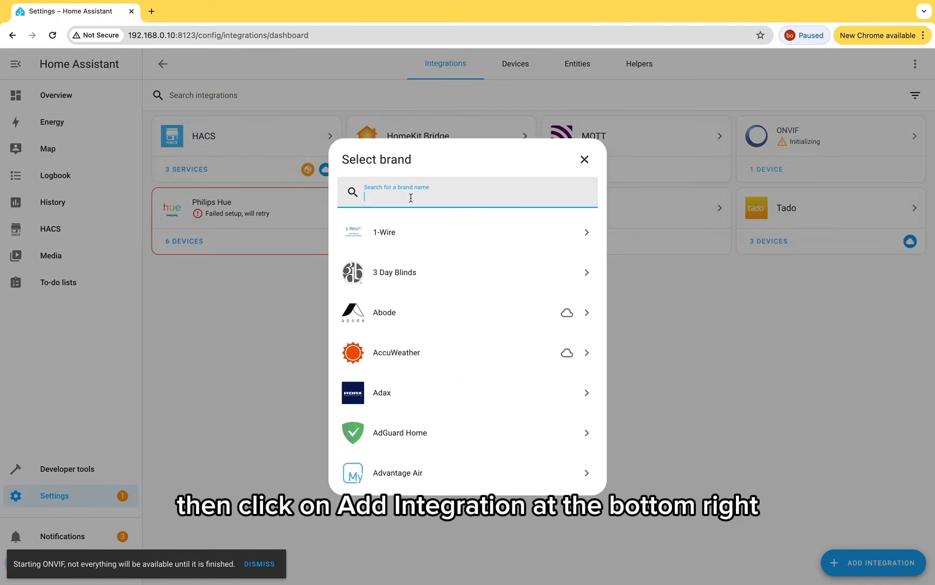
pyautogui.write('tuya')
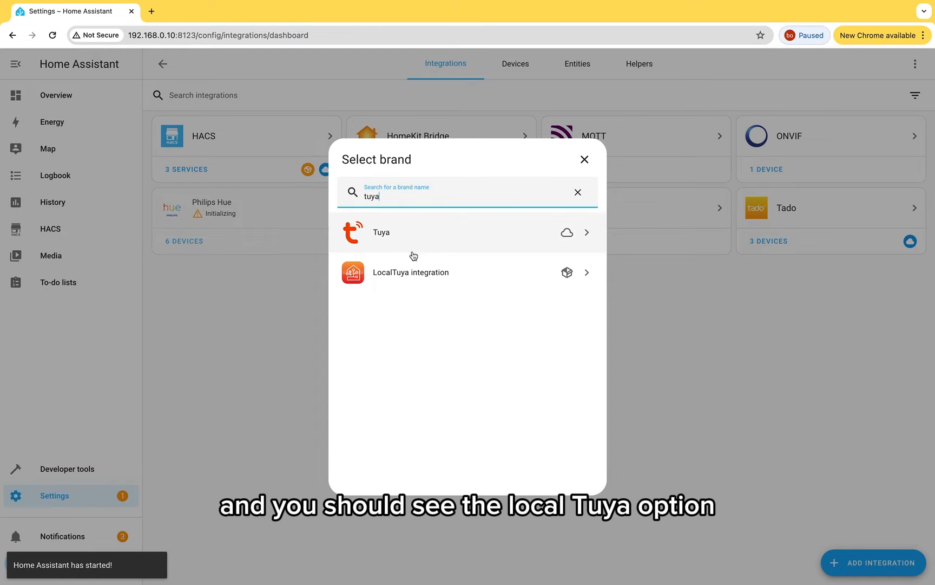
pyautogui.click(416, 279)
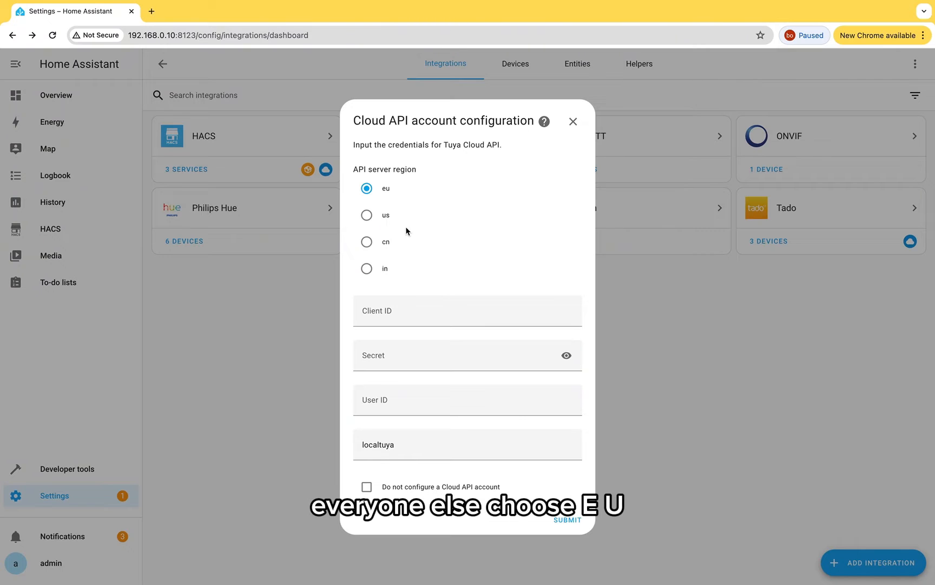
# - Create the localtuya configuration with API server region eu and the "Do not configure a Cloud API account" option enabled
pyautogui.click(367, 189)
pyautogui.click(367, 486)
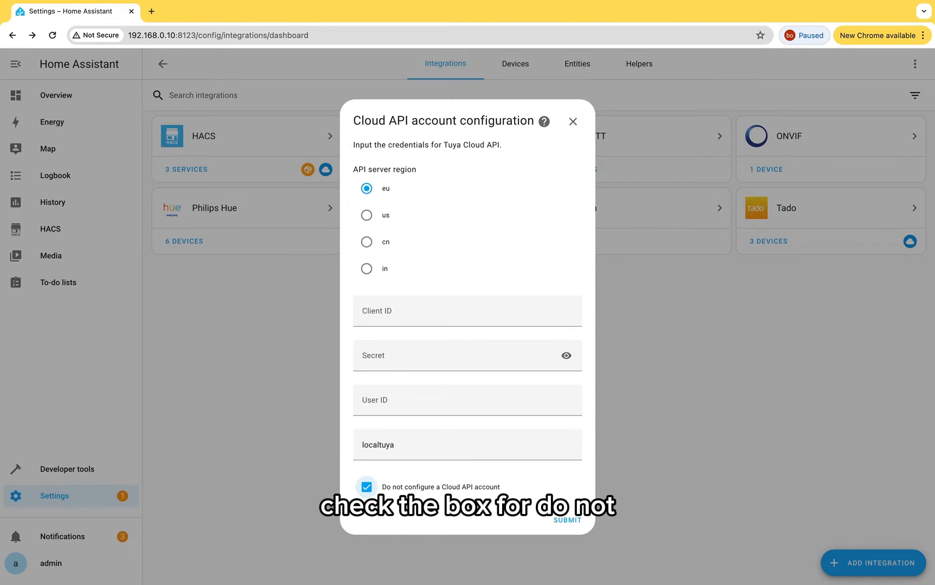
pyautogui.click(567, 520)
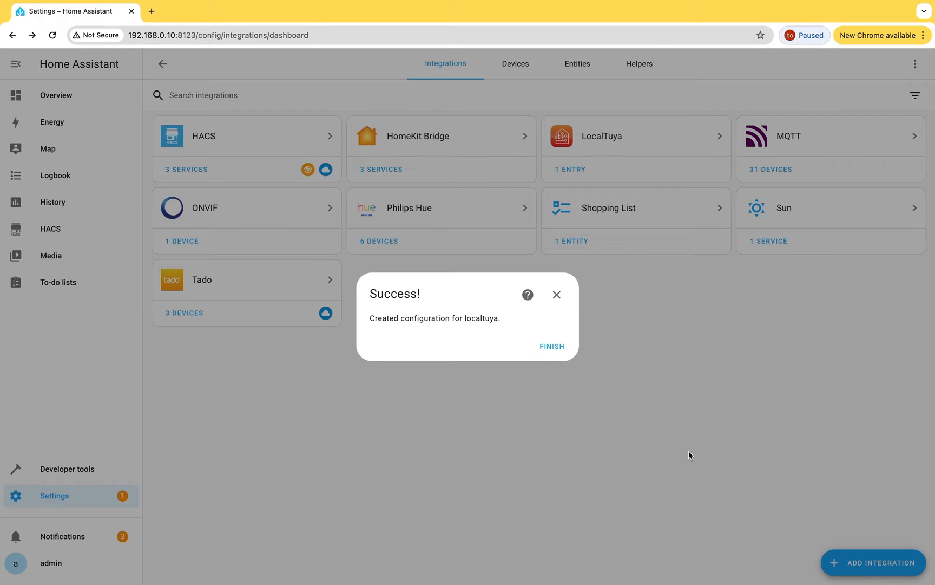
pyautogui.click(551, 349)
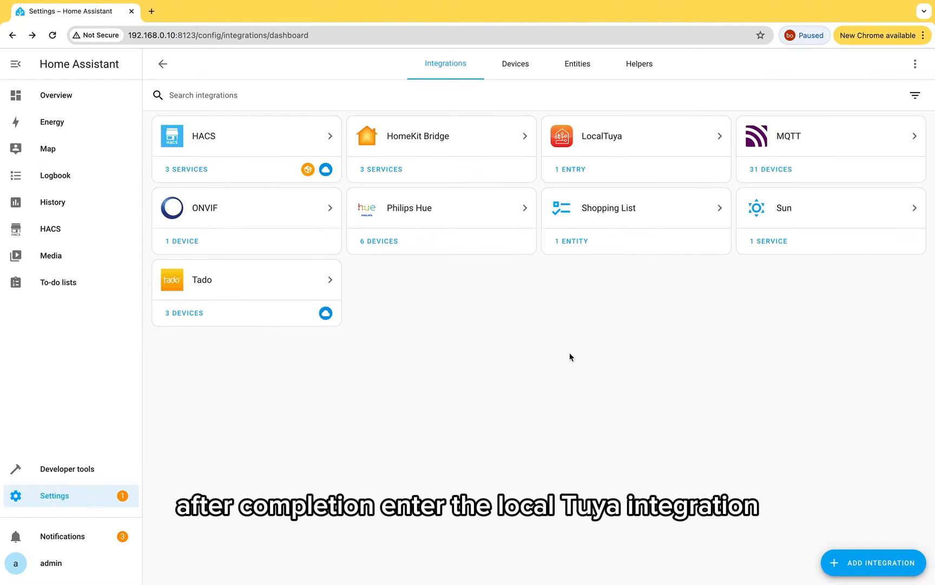
# - In the LocalTuya configuration, start adding the discovered device at 192.168.0.37 and name it Tuya Smart Bulb
pyautogui.click(717, 139)
pyautogui.click(747, 152)
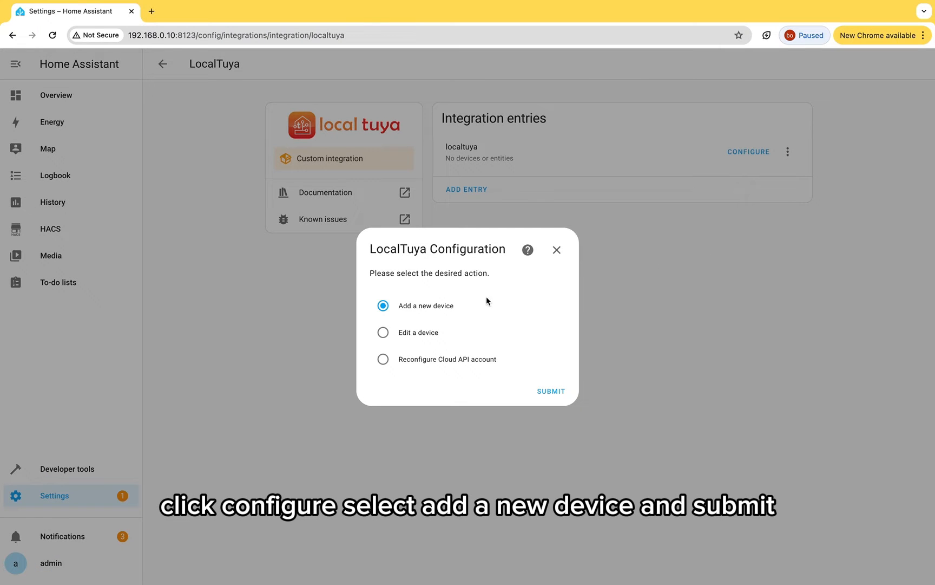
pyautogui.click(417, 310)
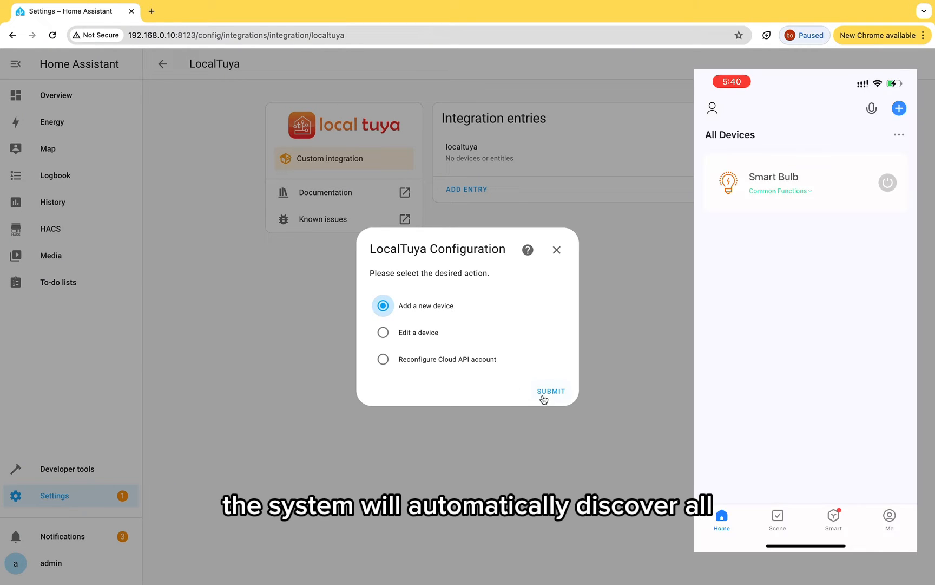
pyautogui.click(551, 392)
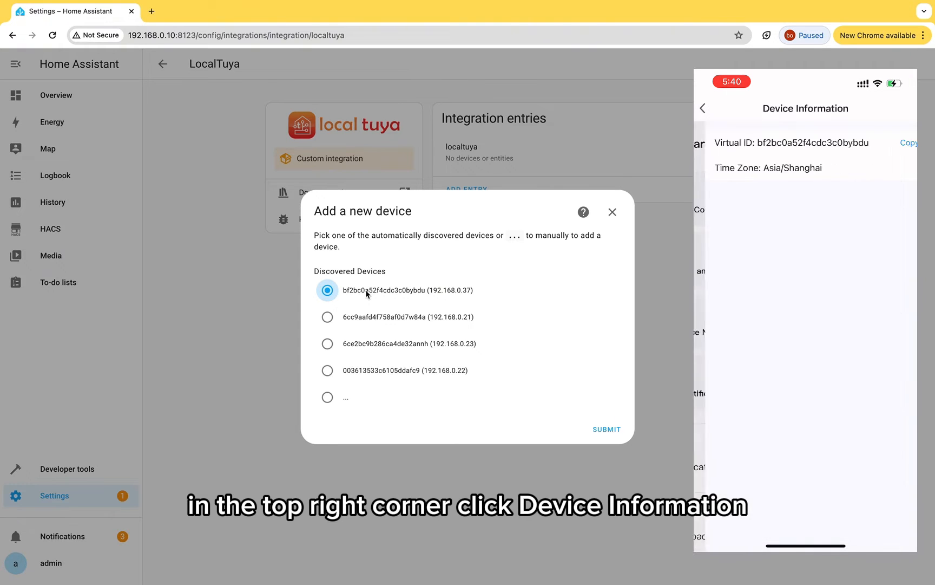
pyautogui.click(608, 429)
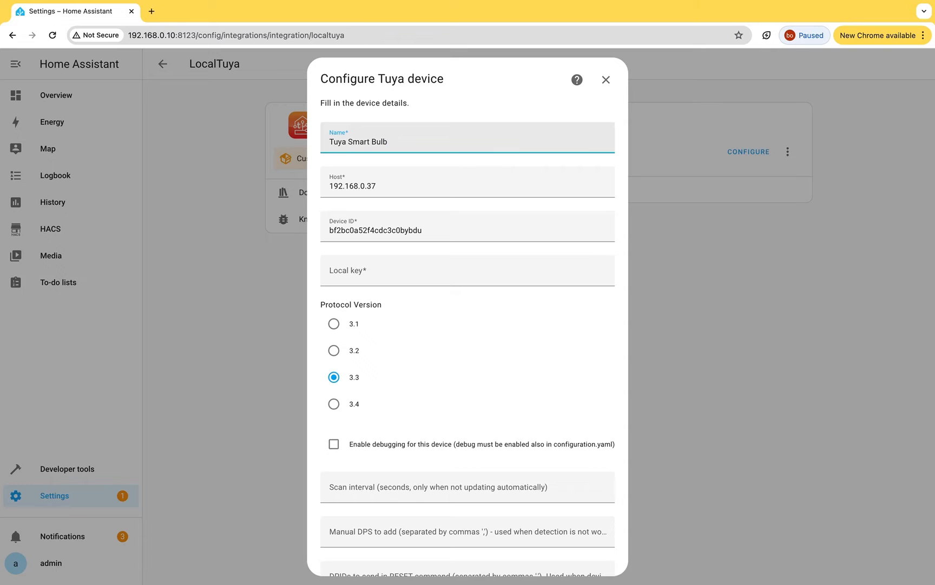
pyautogui.click(389, 277)
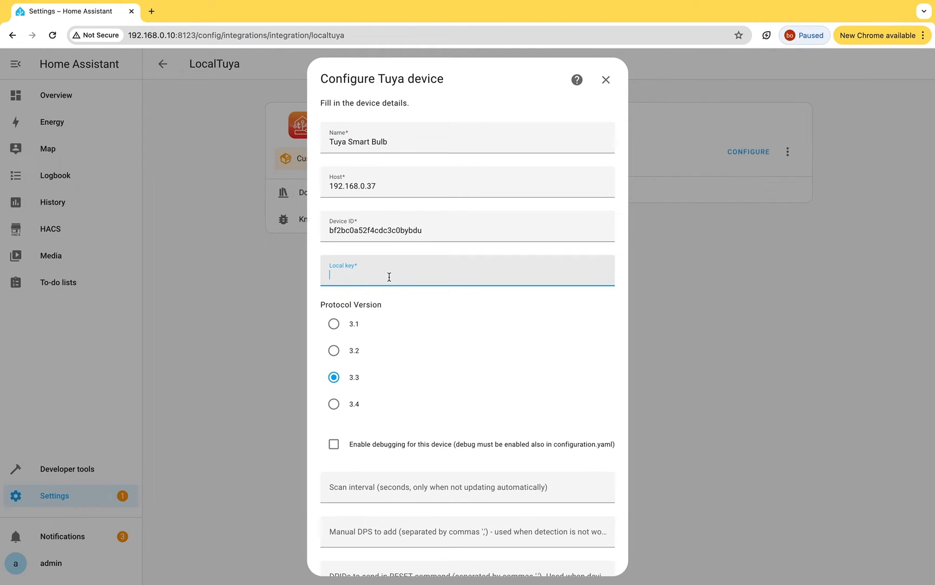
# - Open platform.tuya.com in a new browser tab and go to its Cloud Development page
pyautogui.click(151, 12)
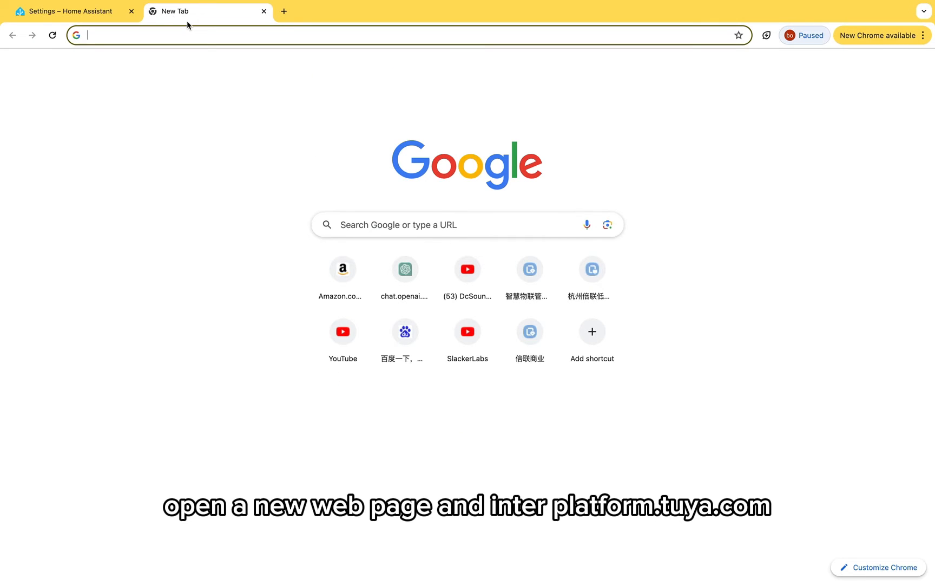
pyautogui.click(189, 38)
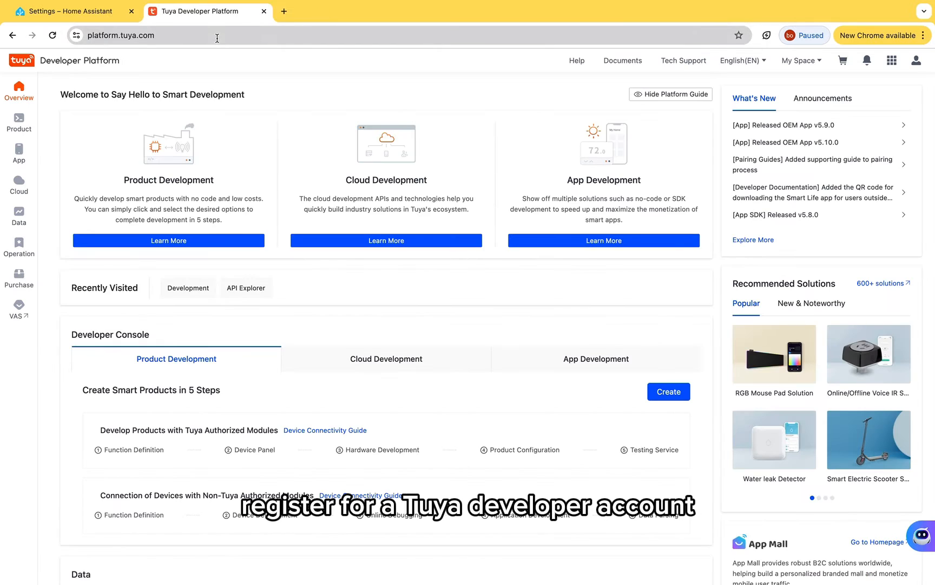
pyautogui.click(217, 36)
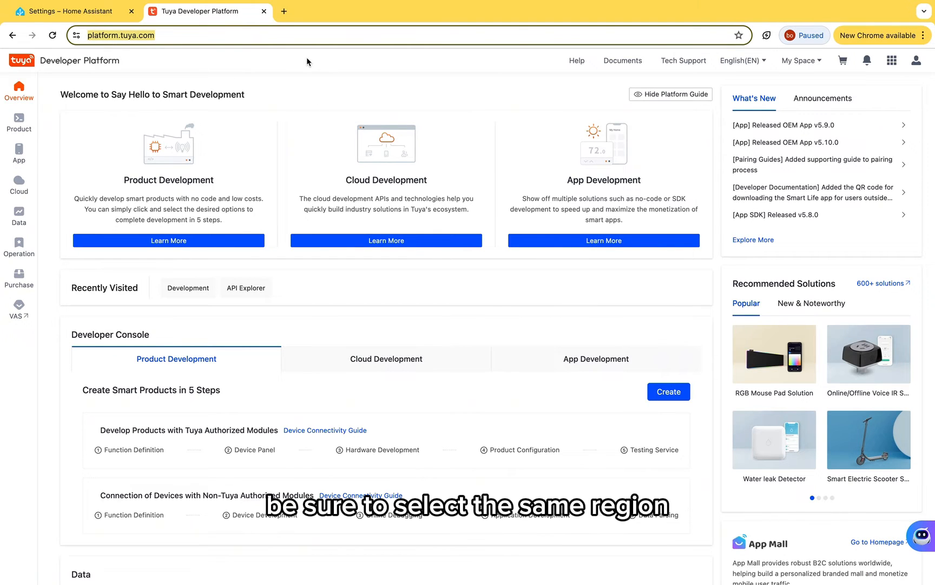
pyautogui.click(19, 187)
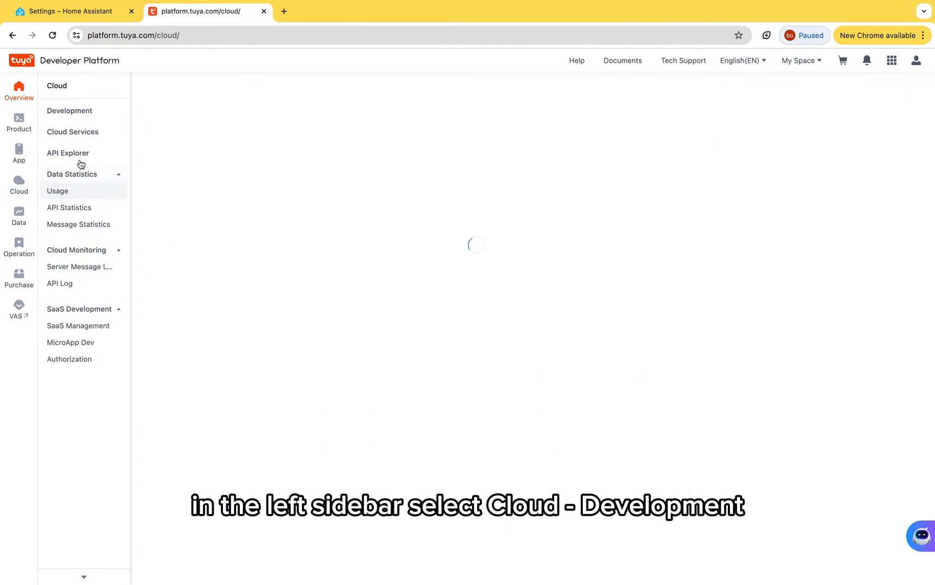
pyautogui.click(99, 110)
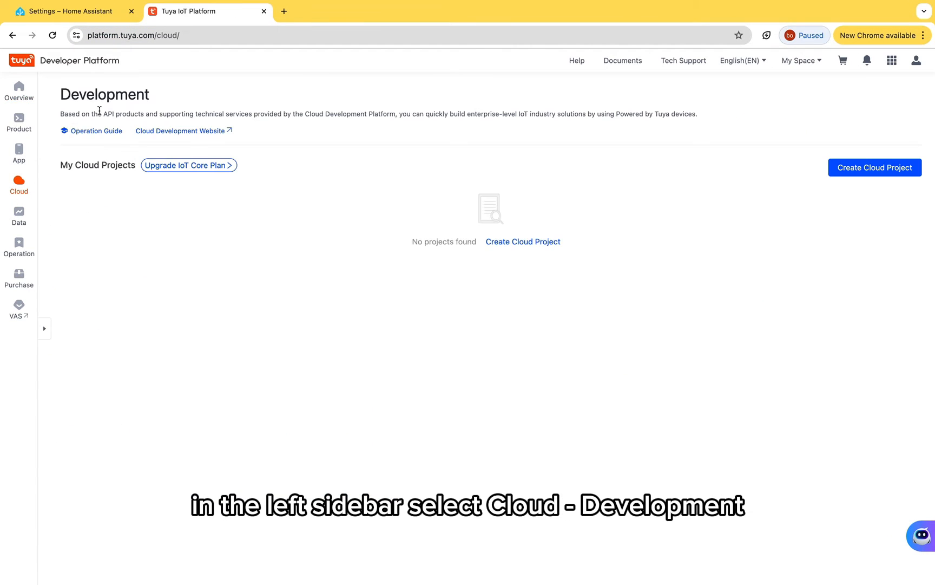
# - Start a new cloud project named "local control" with Smart Home as its industry
pyautogui.click(861, 172)
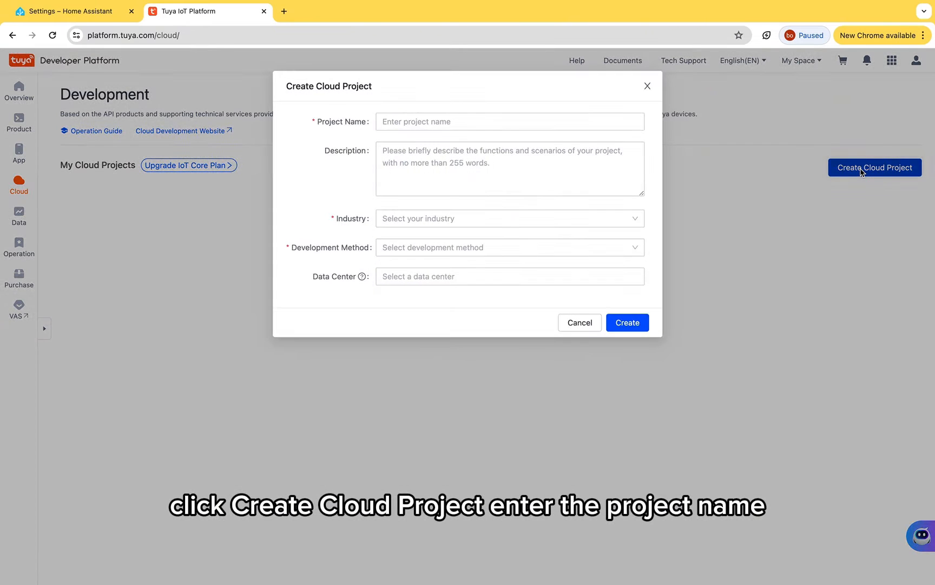
pyautogui.click(413, 121)
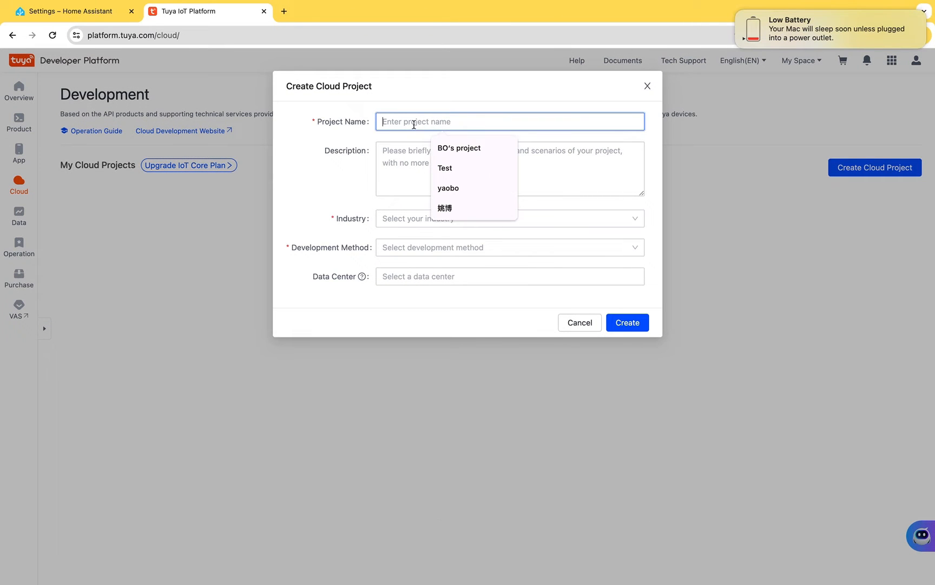
pyautogui.write('Iocal control')
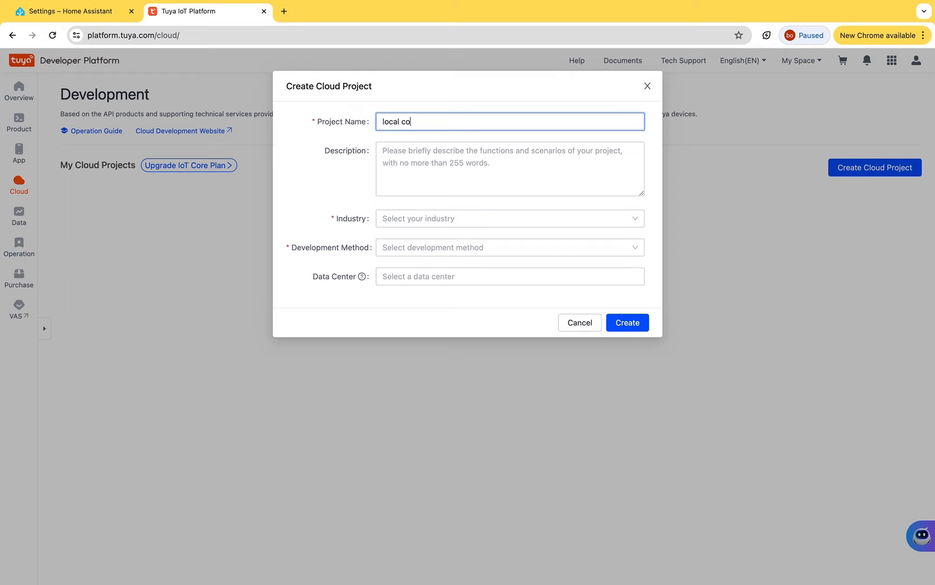
pyautogui.click(411, 225)
pyautogui.click(413, 241)
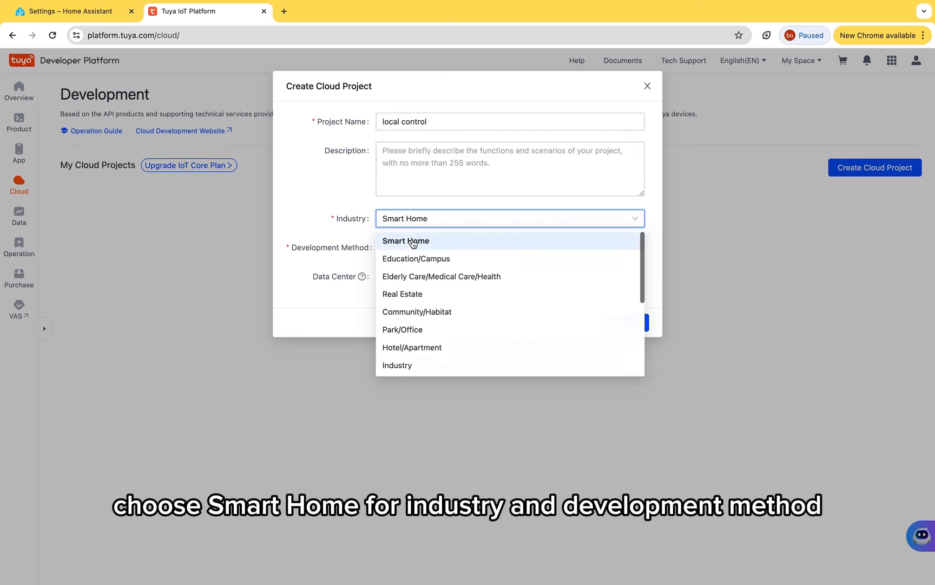
# - Set the cloud project's development method to Smart Home and its data center to Central Europe Data Center
pyautogui.click(410, 248)
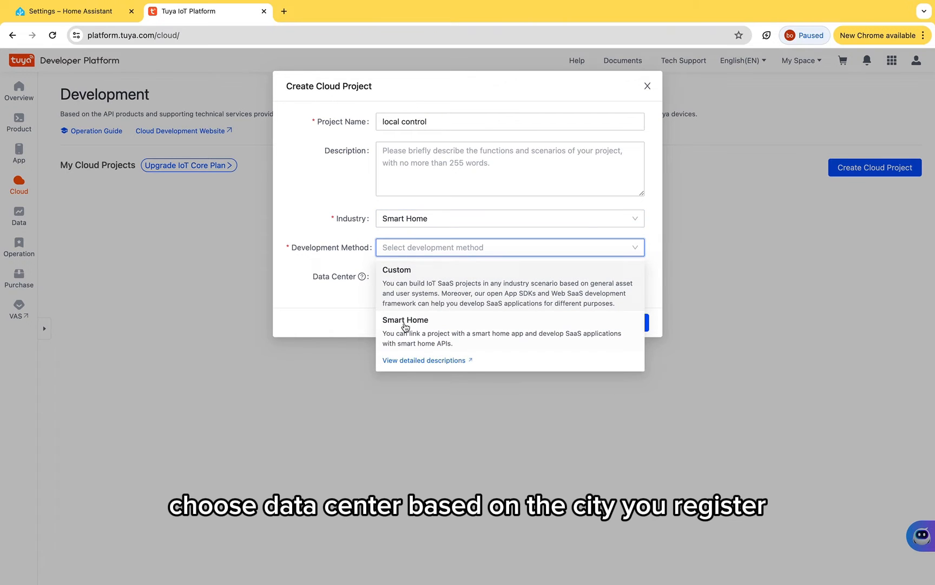
pyautogui.click(405, 322)
pyautogui.click(408, 279)
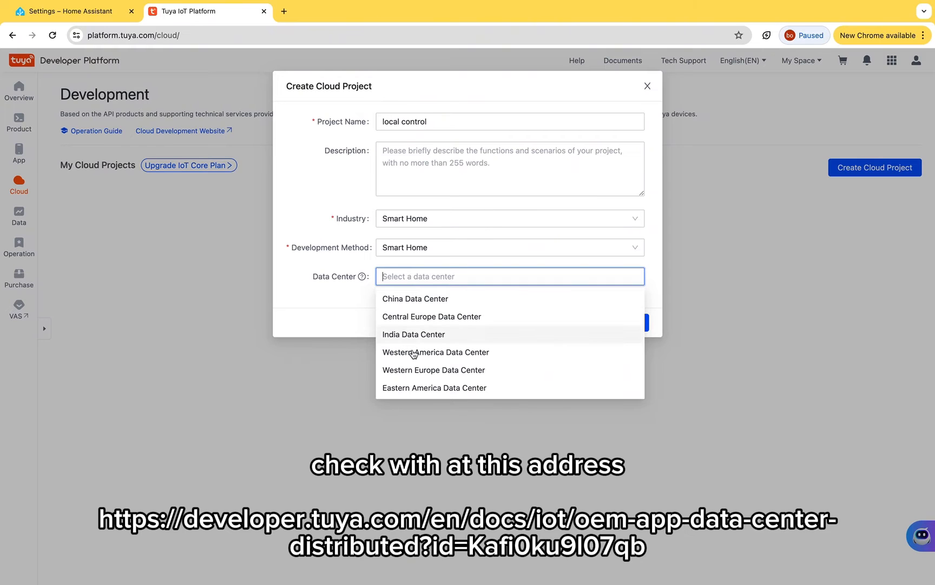
pyautogui.click(417, 319)
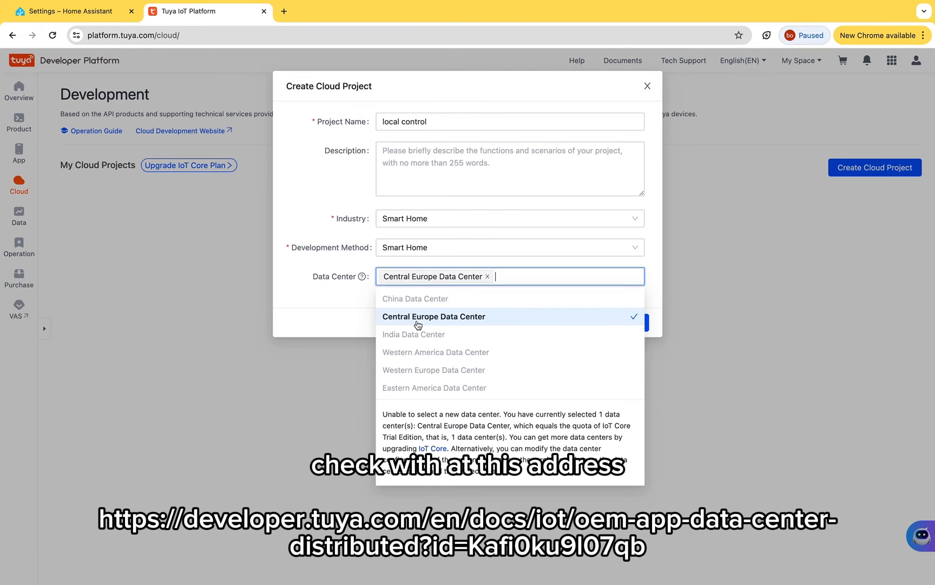
# - Create the configured cloud project and authorize its recommended API services
pyautogui.click(658, 304)
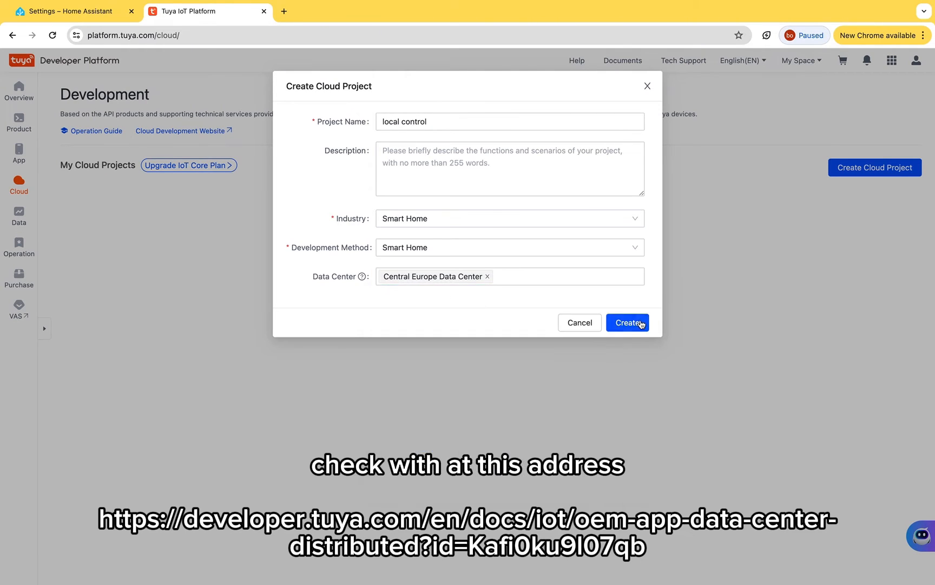
pyautogui.click(627, 322)
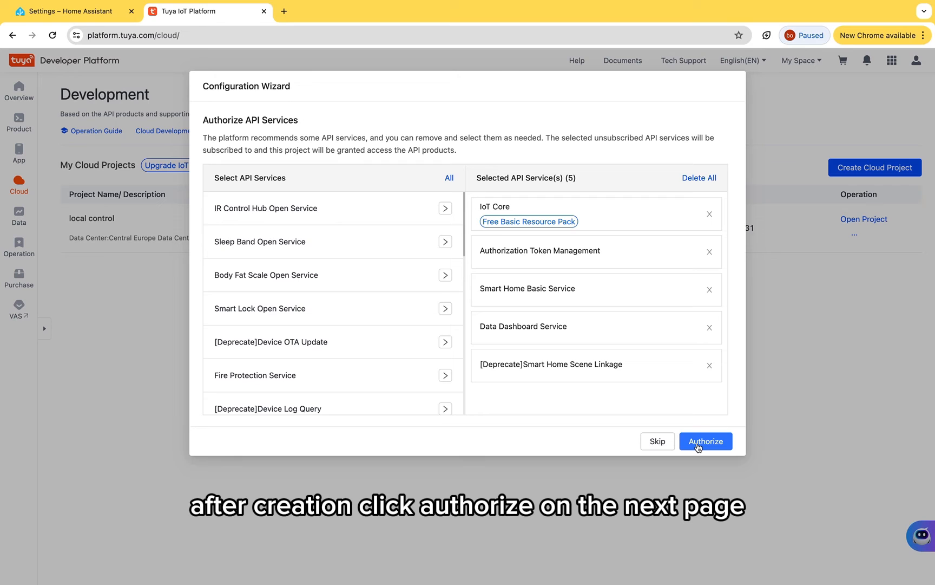
pyautogui.click(697, 442)
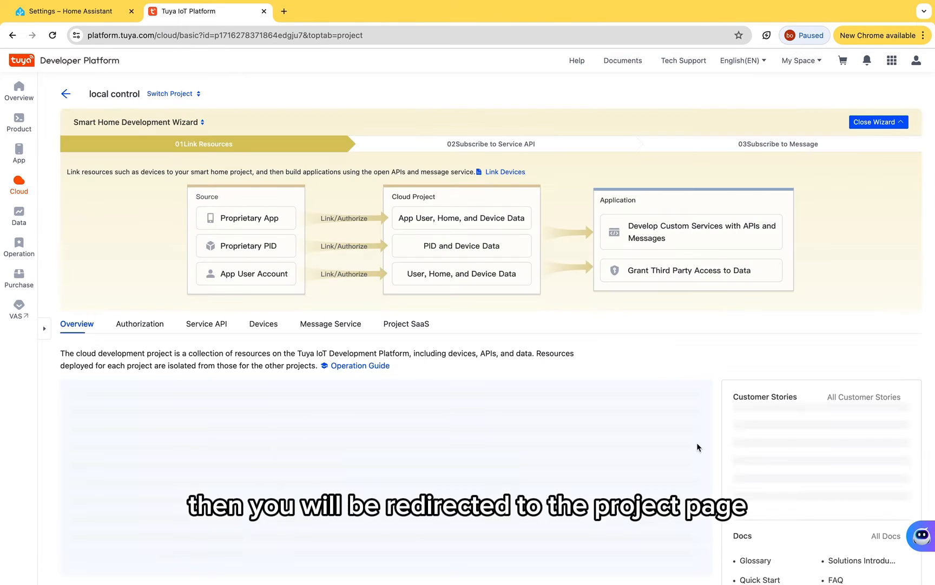
# - Link the Smart Life app account to the local control project's devices using the Automatic Link method
pyautogui.click(874, 121)
pyautogui.click(263, 115)
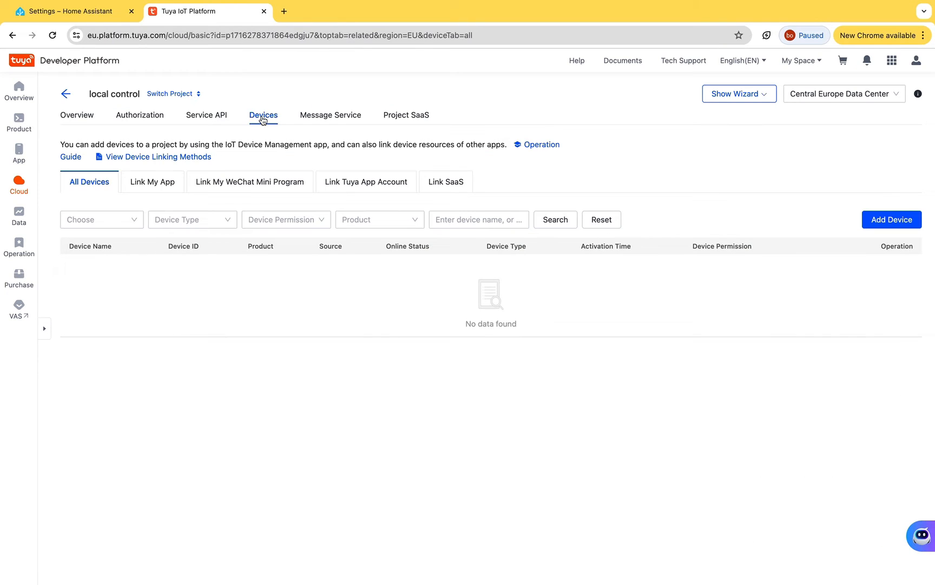
pyautogui.click(365, 183)
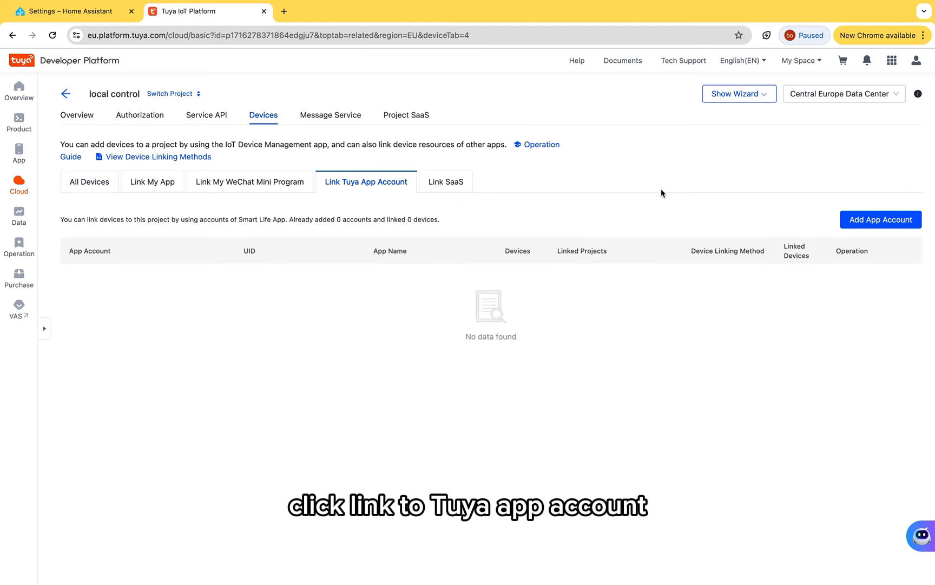
pyautogui.click(868, 225)
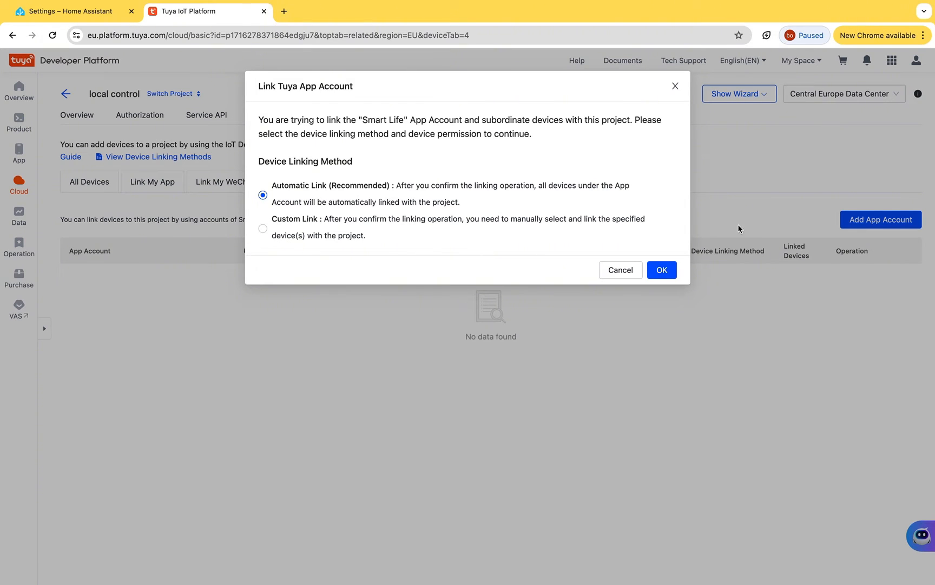
pyautogui.click(662, 270)
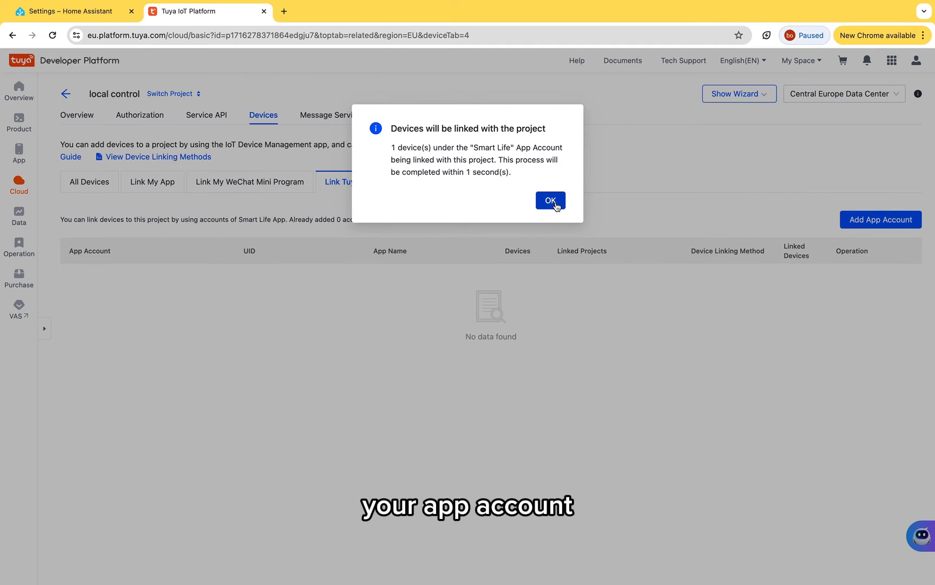
pyautogui.click(551, 201)
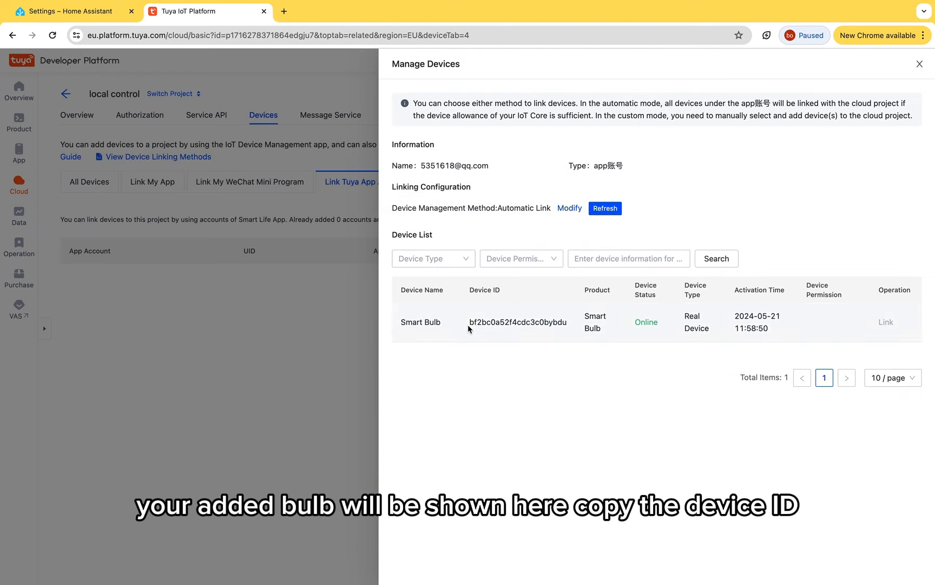
pyautogui.moveTo(471, 322); pyautogui.dragTo(568, 325)
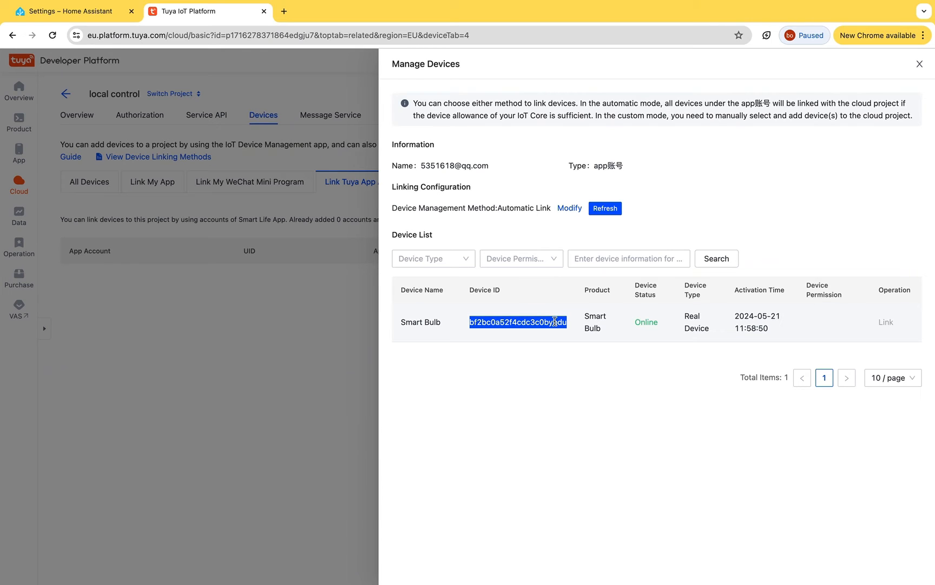
pyautogui.rightClick(555, 321)
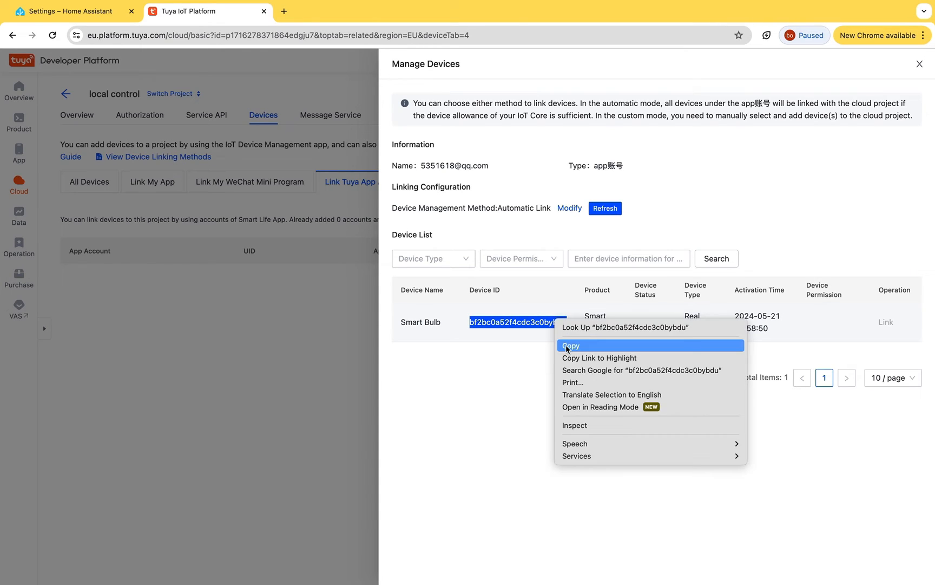
pyautogui.click(565, 344)
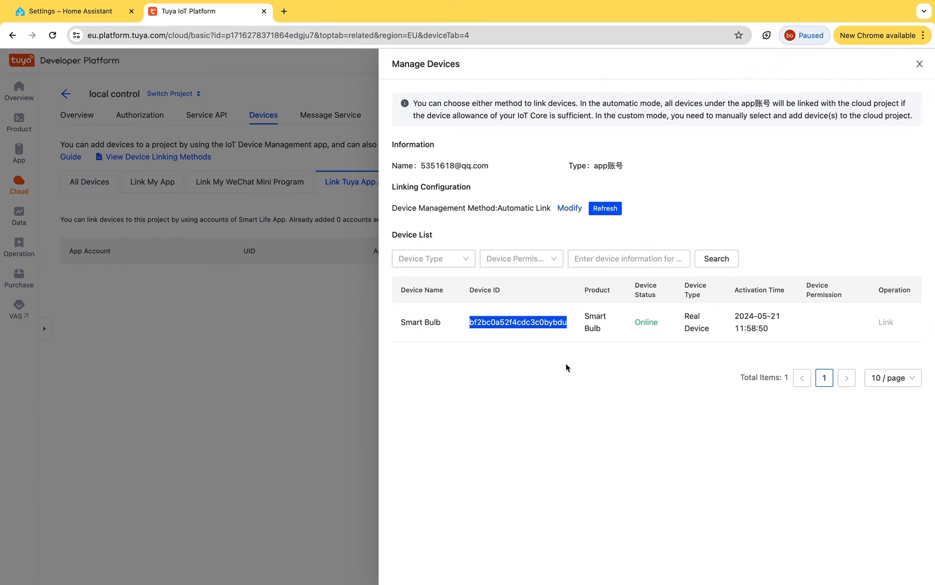
pyautogui.click(327, 343)
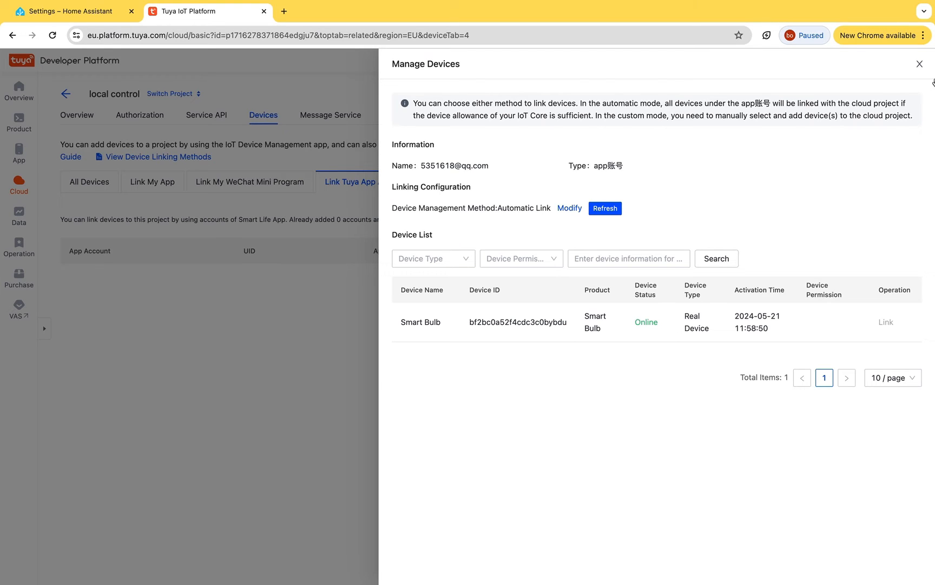
pyautogui.click(919, 64)
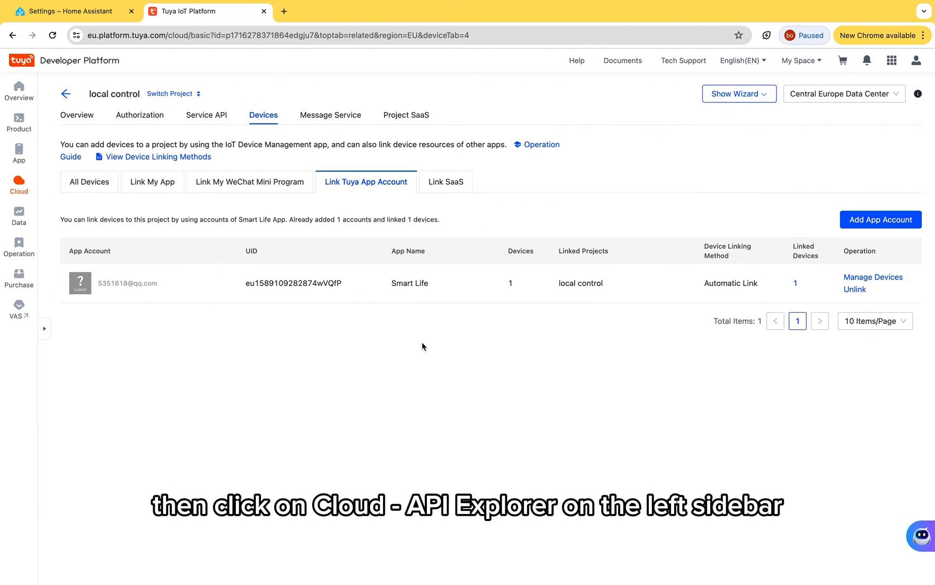
# - Open the cloud API Explorer and choose the Query Device Details request under Device Management
pyautogui.click(22, 189)
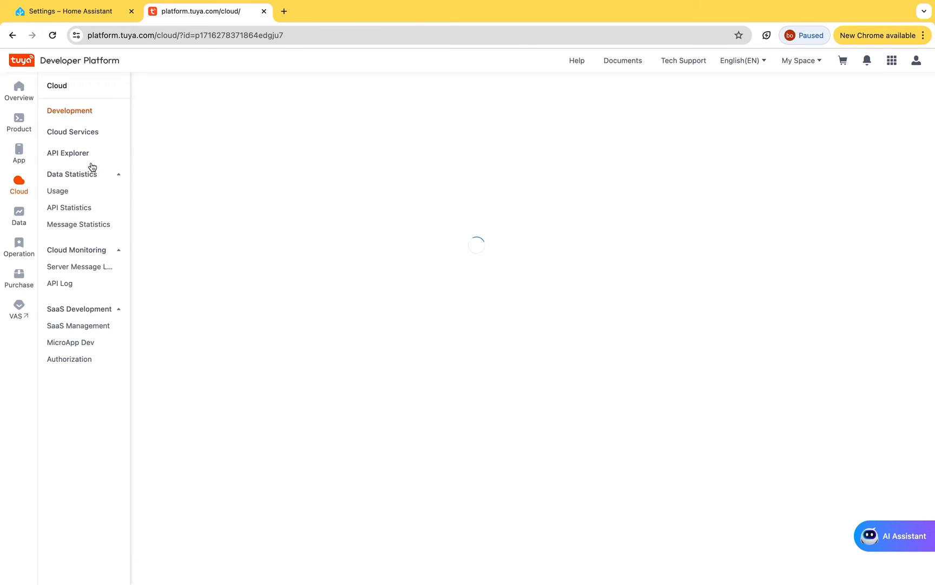
pyautogui.click(81, 153)
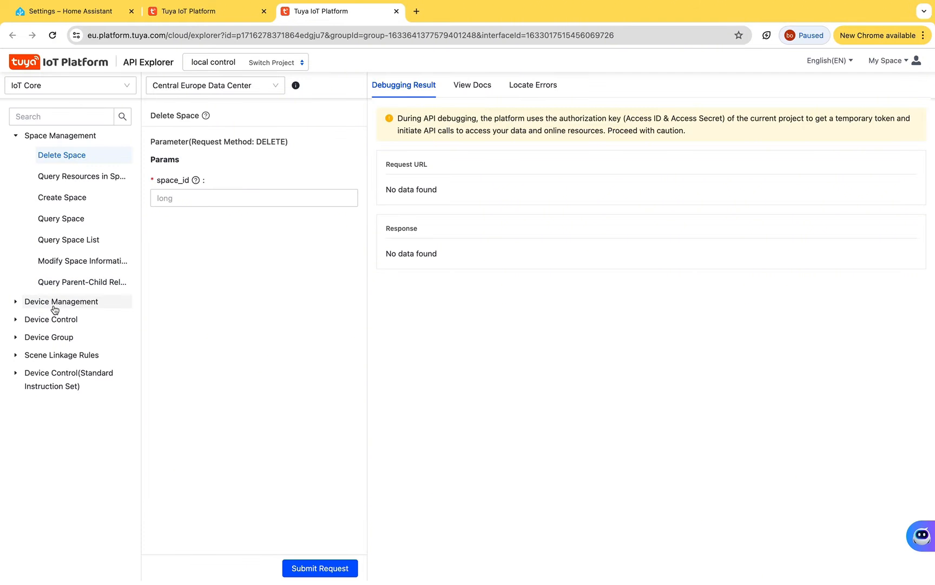
pyautogui.click(18, 303)
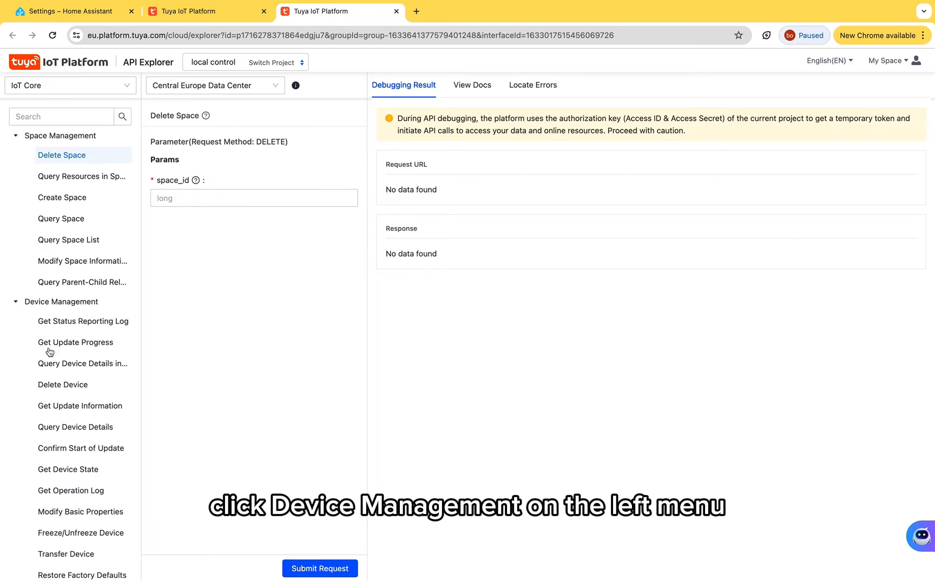
pyautogui.click(82, 427)
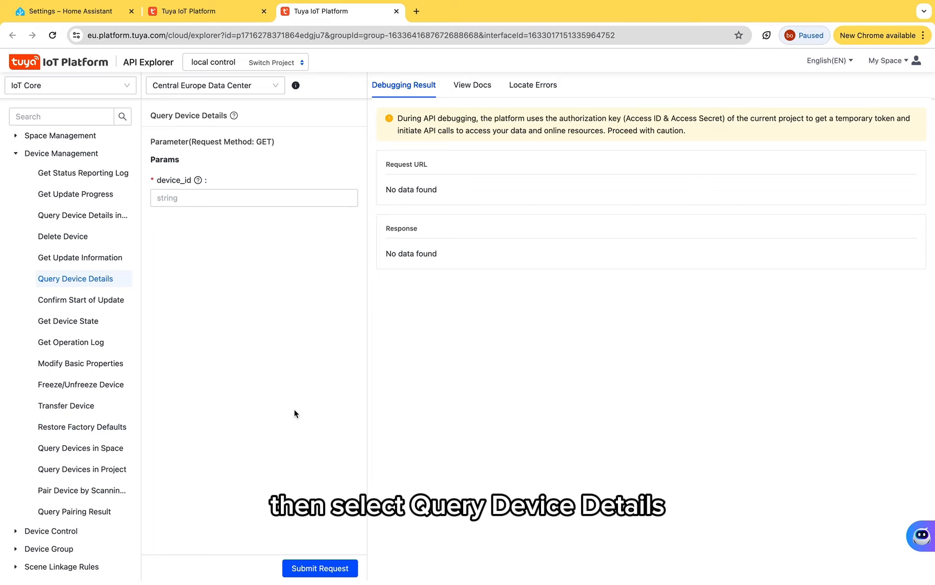
# - Paste the copied device ID as the request's device_id parameter and submit the request
pyautogui.click(214, 199)
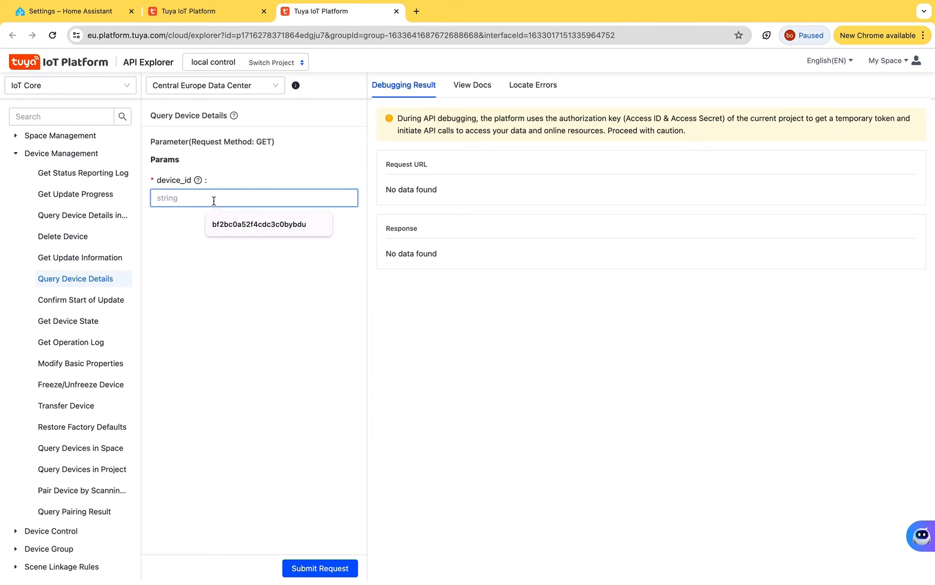
pyautogui.rightClick(214, 203)
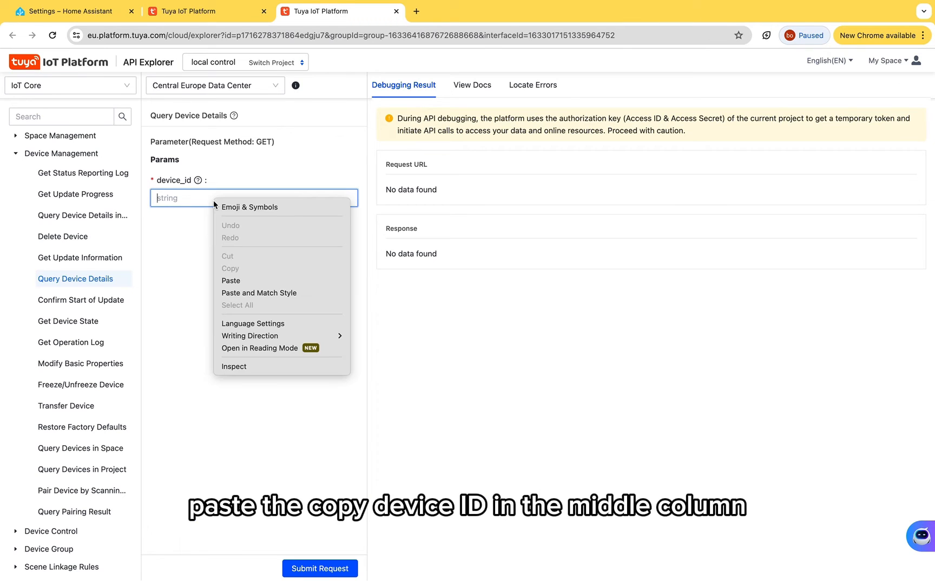
pyautogui.click(232, 279)
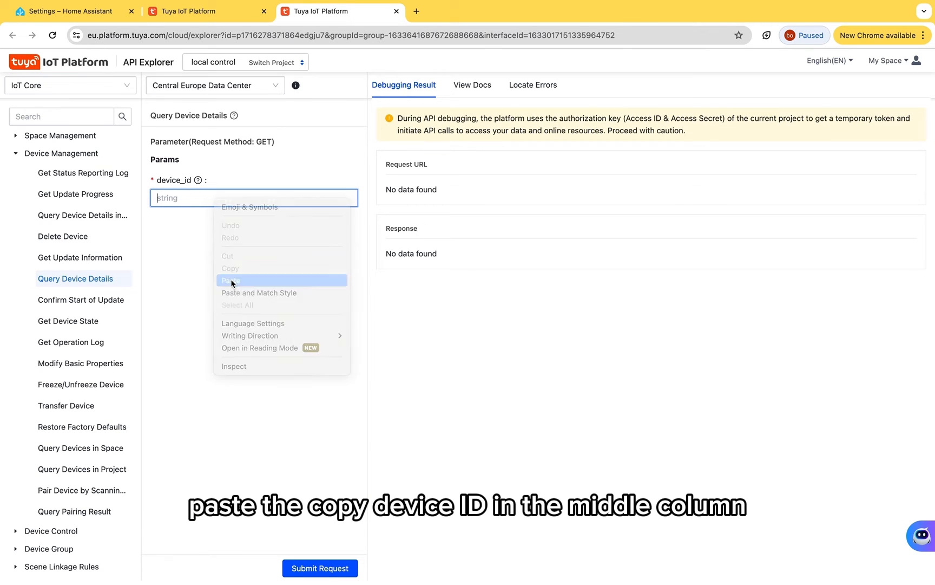
pyautogui.click(297, 573)
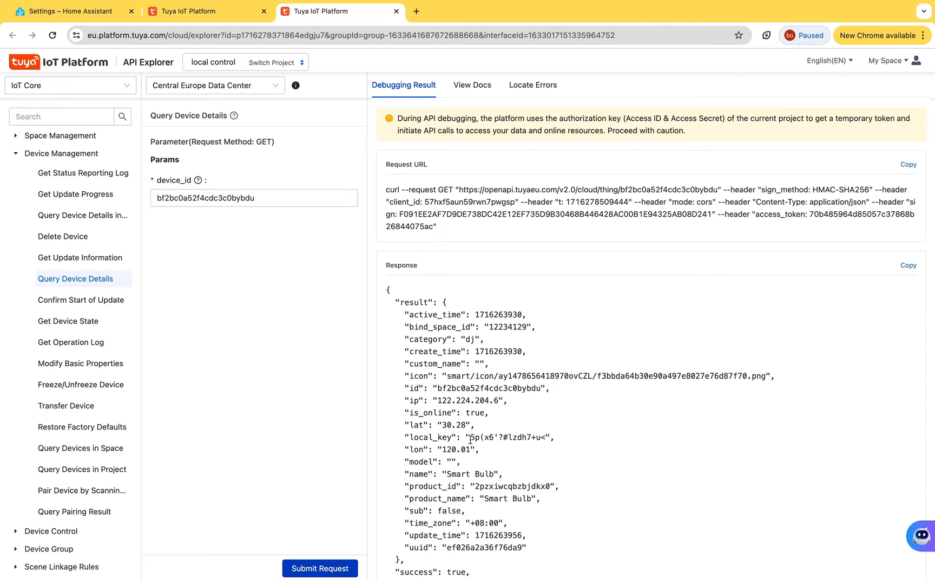
# - Copy the bulb's local_key value from the API response
pyautogui.moveTo(471, 437); pyautogui.dragTo(548, 436)
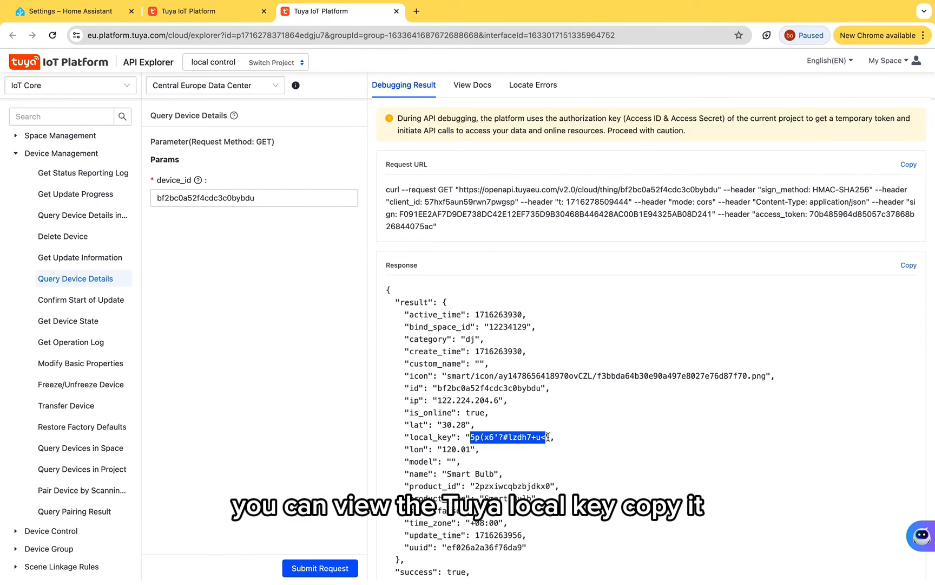
pyautogui.rightClick(509, 436)
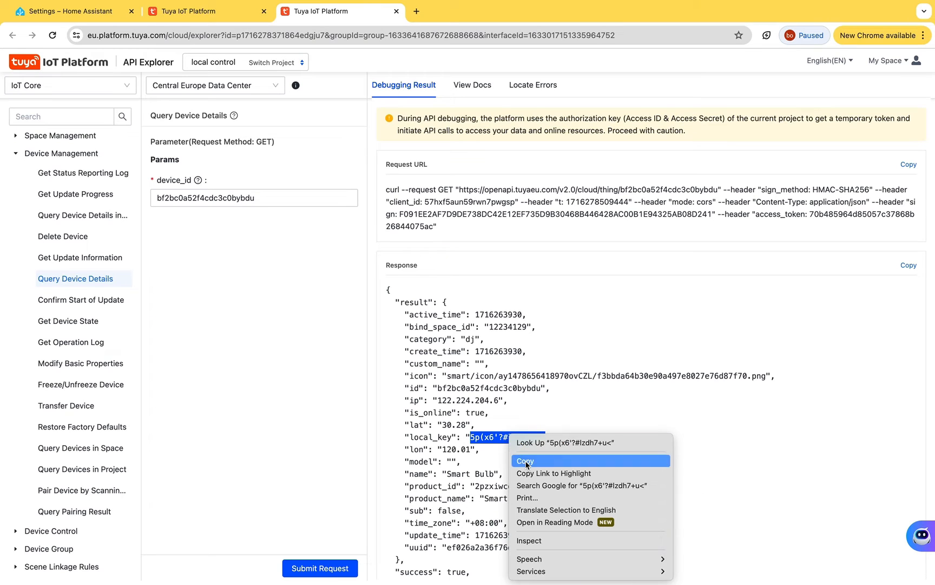
pyautogui.click(525, 462)
pyautogui.click(616, 447)
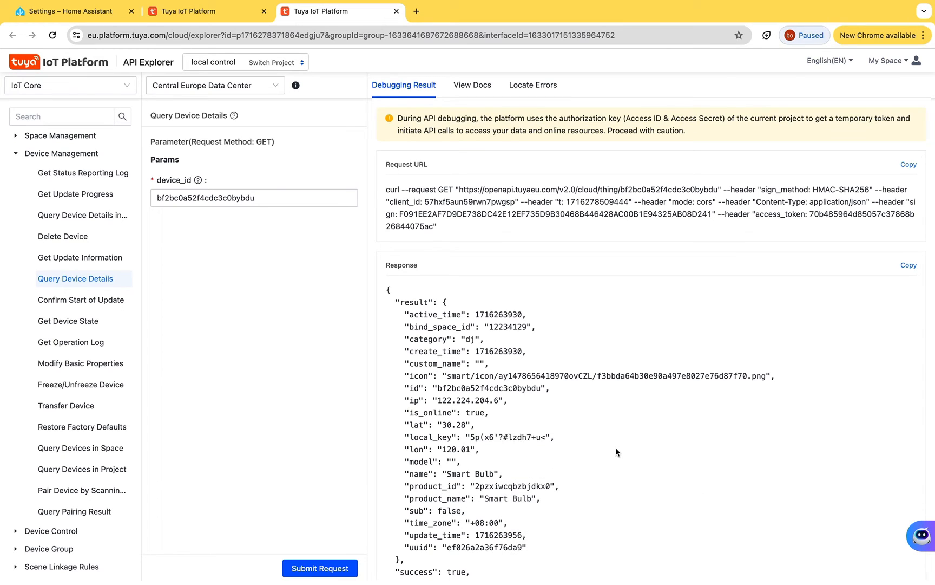
pyautogui.click(81, 11)
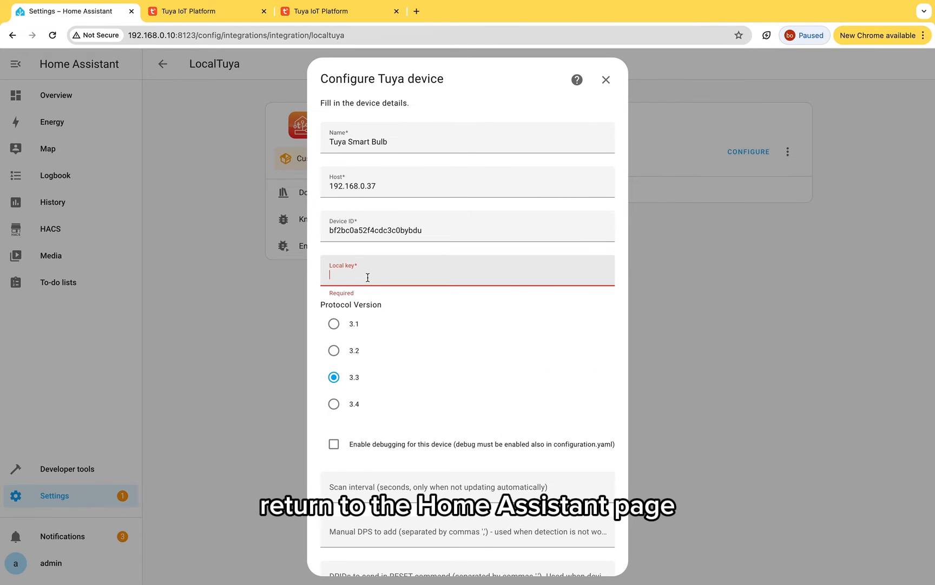
pyautogui.rightClick(368, 278)
pyautogui.click(390, 354)
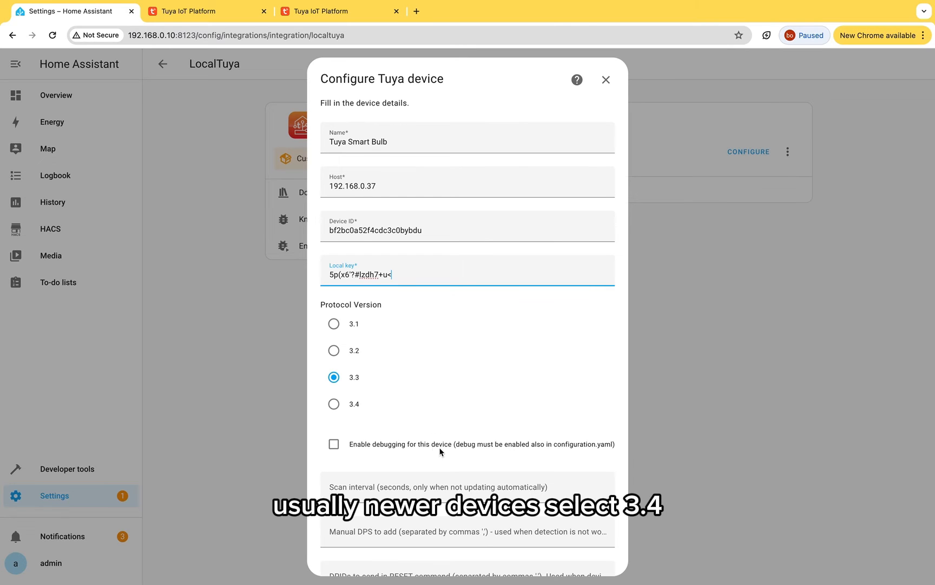
pyautogui.scroll(-2, 452, 458)
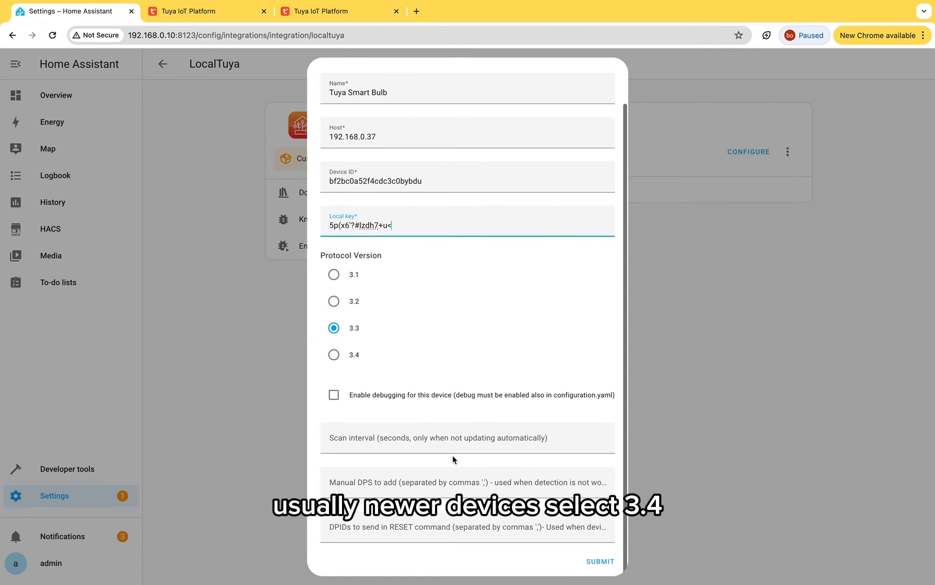
pyautogui.click(600, 561)
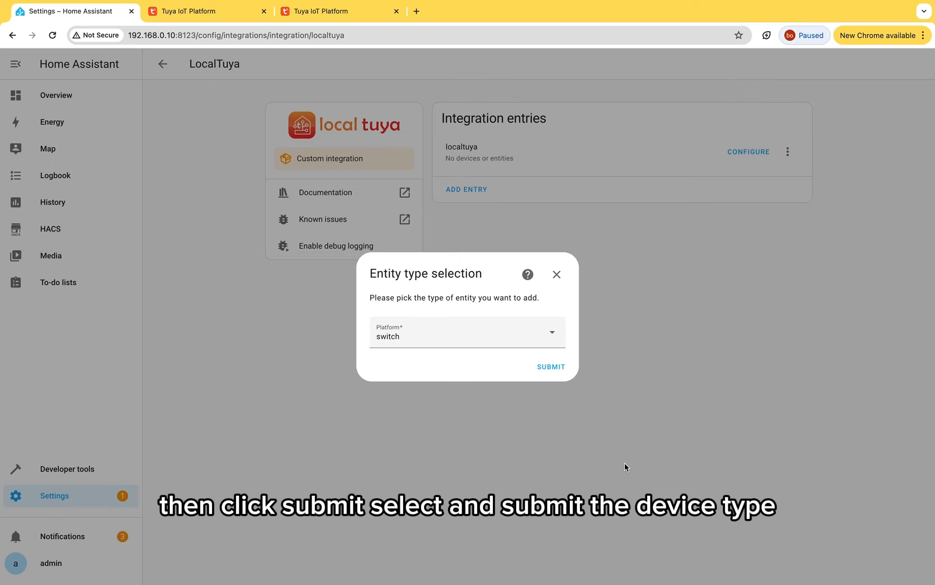
# - Set the entity type for the device to light and submit the selection
pyautogui.click(547, 336)
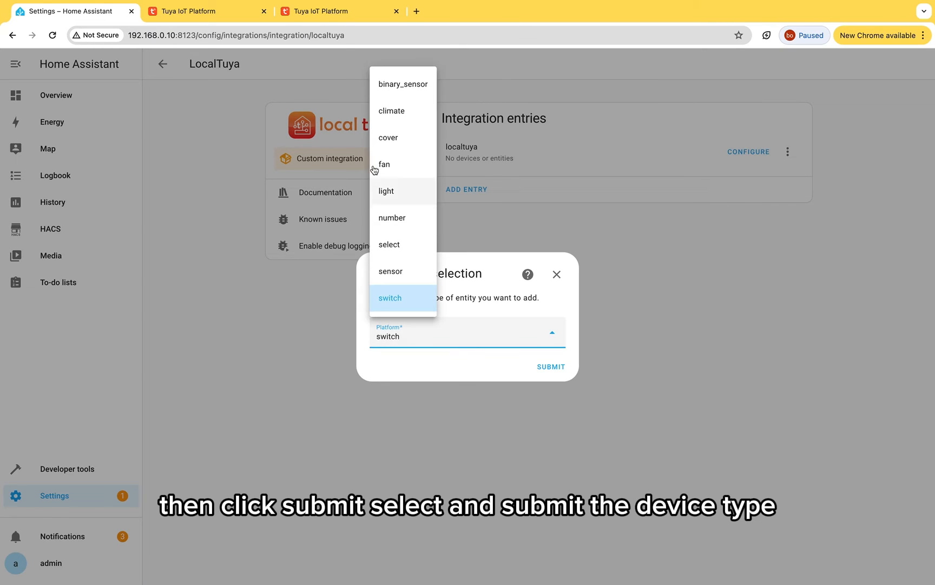
pyautogui.click(398, 193)
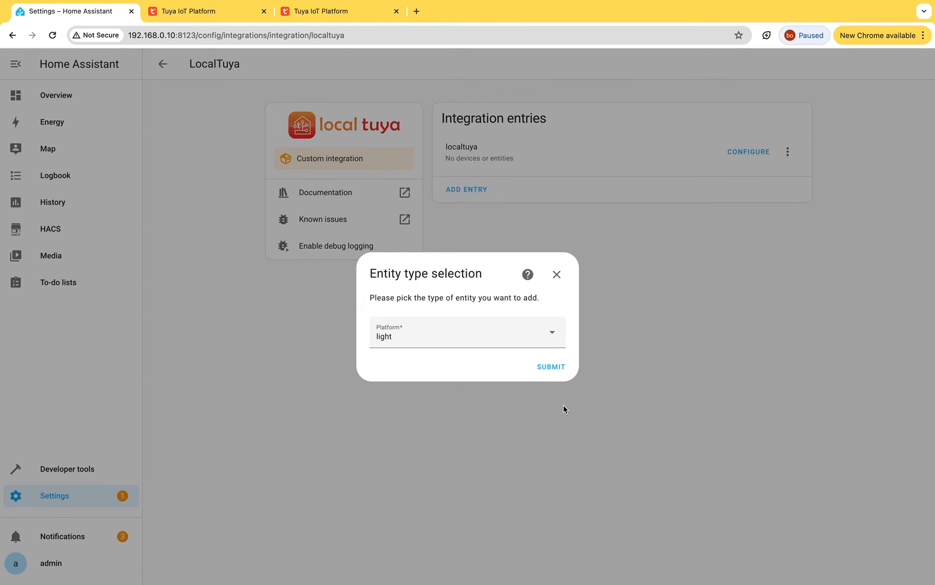
pyautogui.click(551, 367)
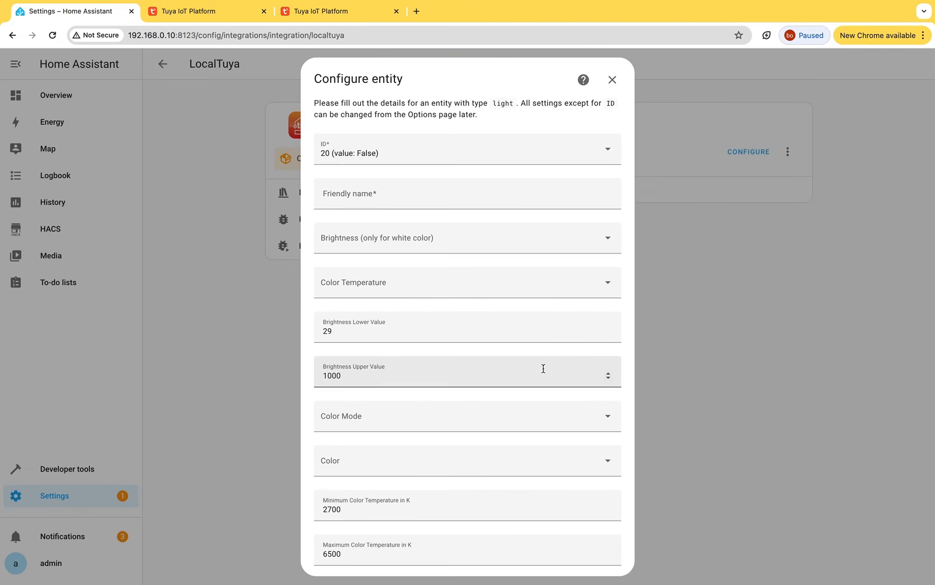
# - Name the light entity "Tuya bulb", assign data point 23 (value: 251) to its white brightness, and submit the entity configuration
pyautogui.click(352, 193)
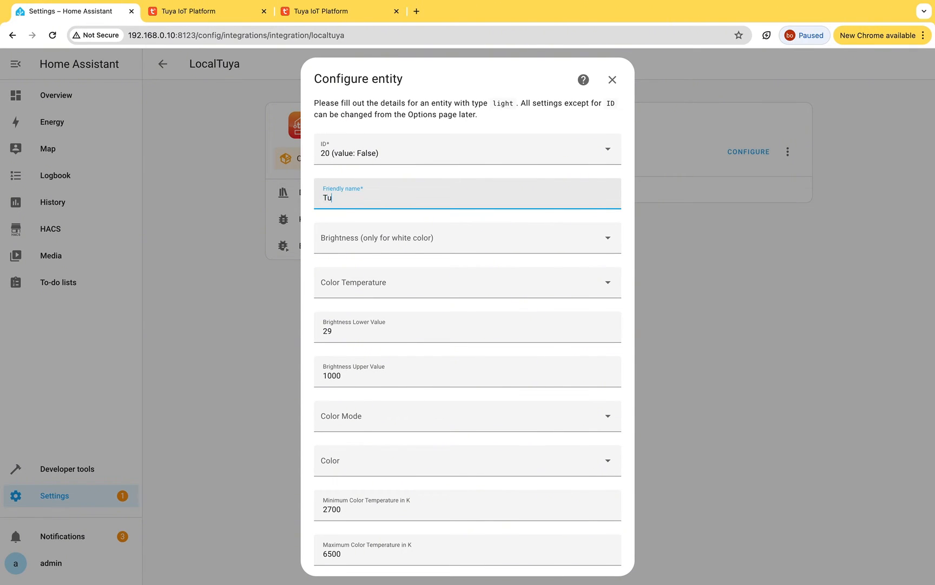
pyautogui.write('Tuya ')
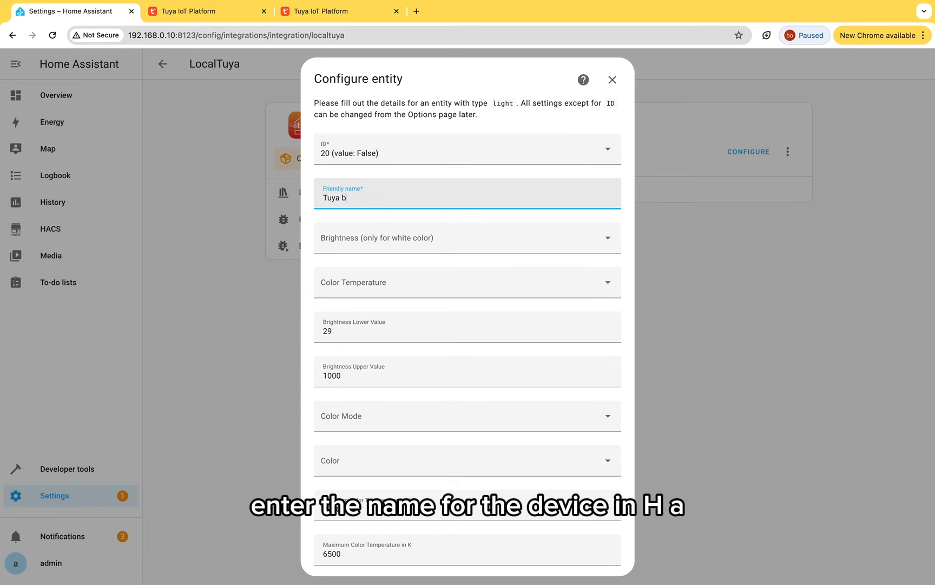
pyautogui.write('bulb')
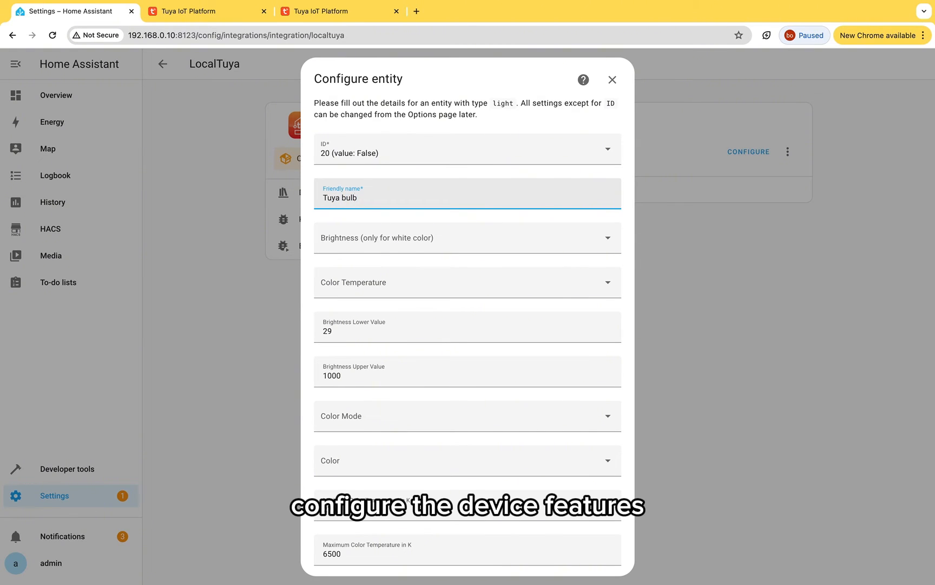
pyautogui.click(413, 244)
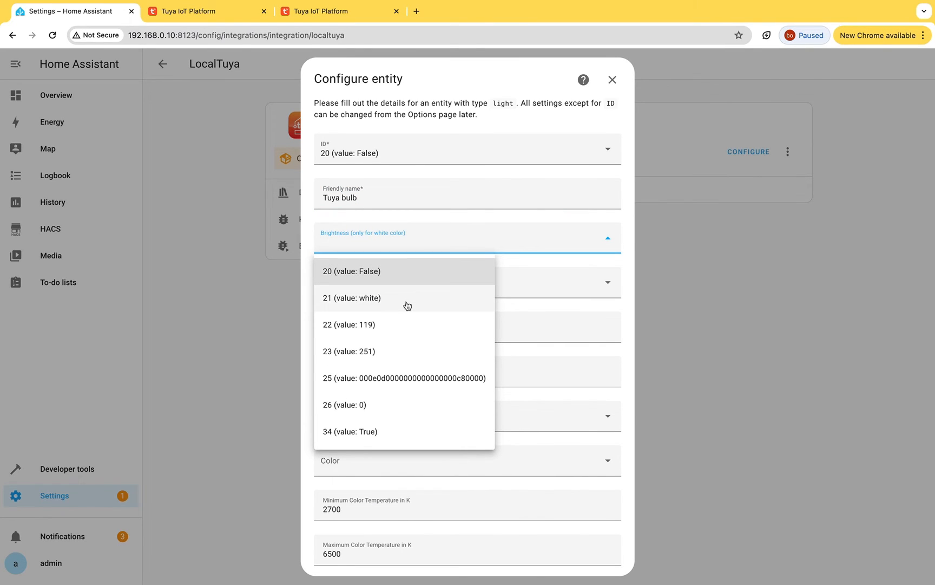
pyautogui.click(393, 351)
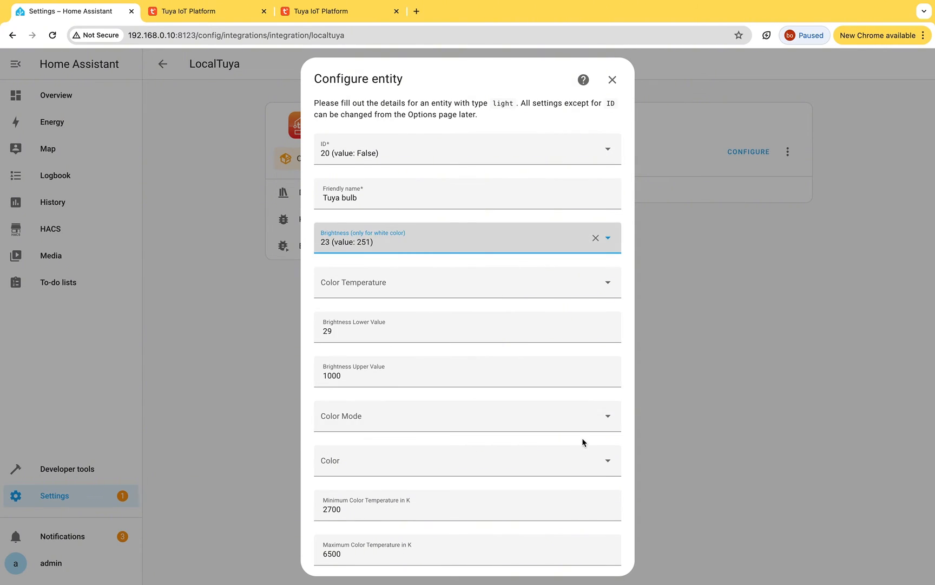
pyautogui.scroll(-2, 565, 436)
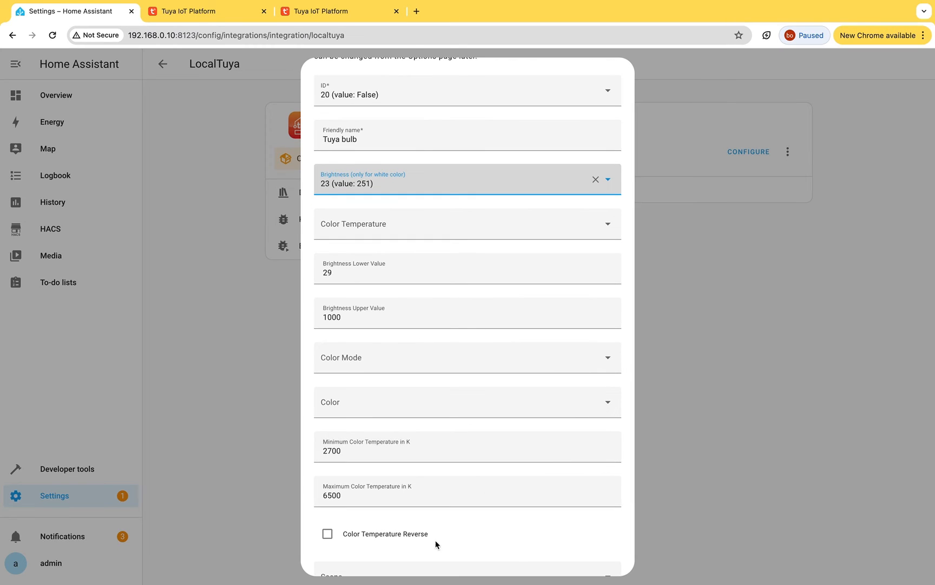
pyautogui.scroll(-3, 461, 524)
pyautogui.click(605, 560)
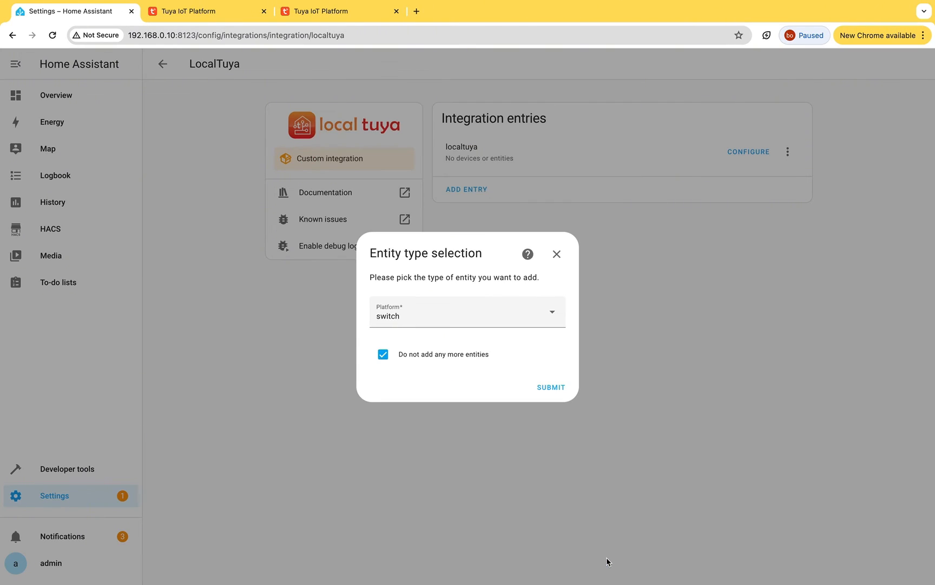
# - Reselect light as the entity type, submit it with no more entities to add, and finish the LocalTuya configuration
pyautogui.click(541, 311)
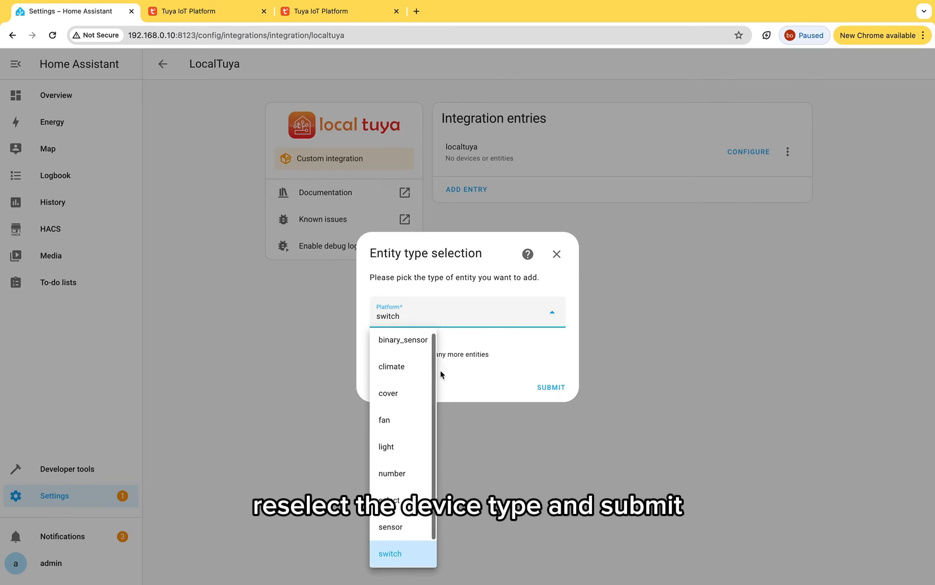
pyautogui.click(405, 448)
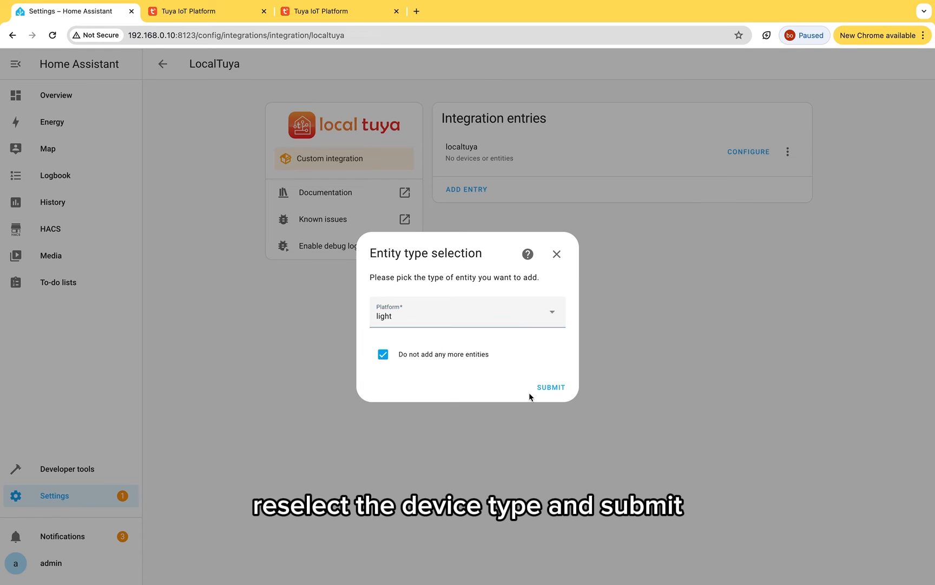
pyautogui.click(557, 387)
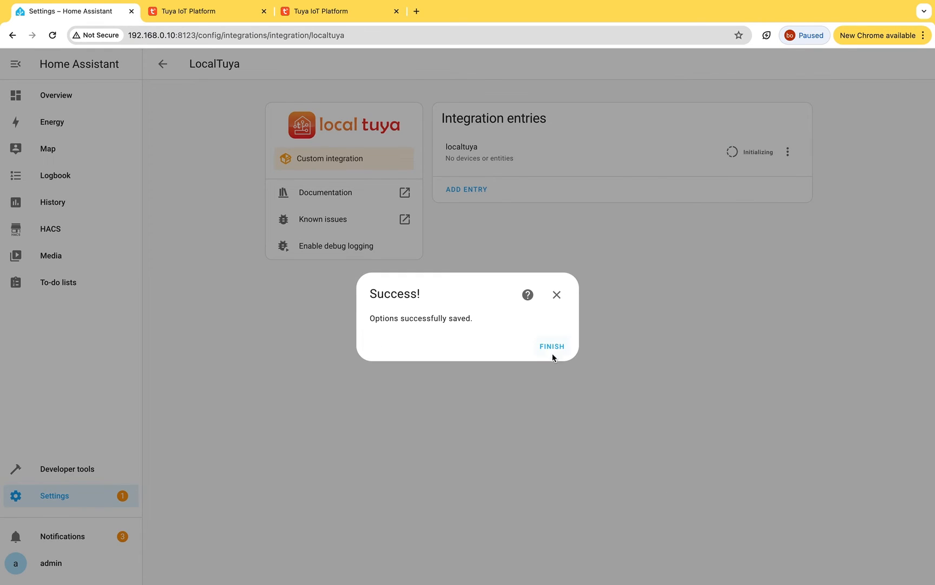
pyautogui.click(552, 347)
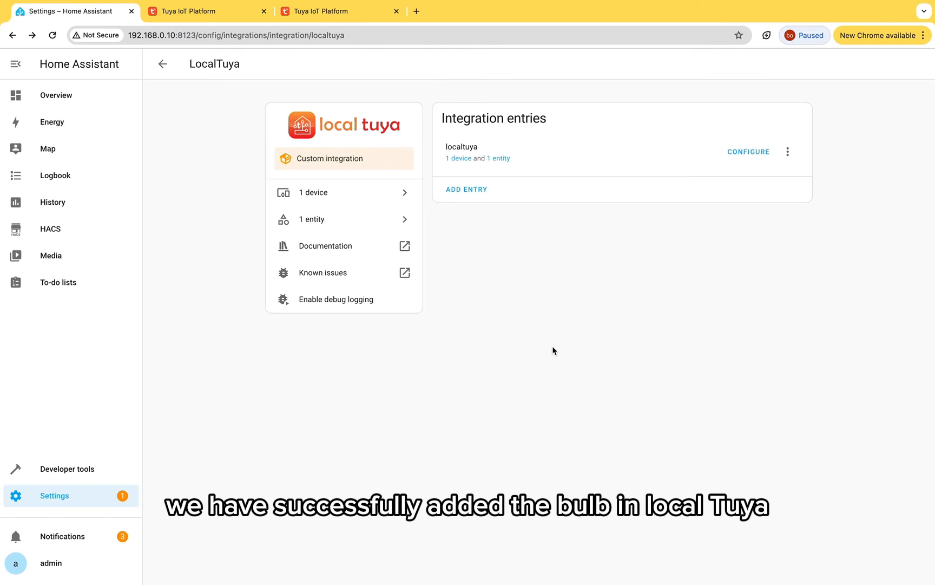
# - Open the Tuya bulb's controls from its LocalTuya device, set the brightness to 19%, and toggle the bulb's power
pyautogui.click(460, 159)
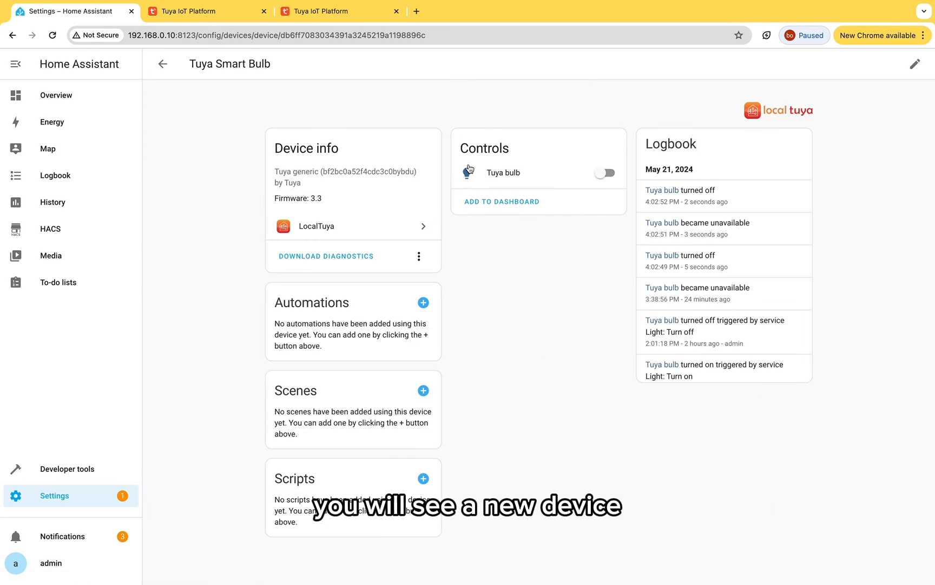
pyautogui.click(494, 175)
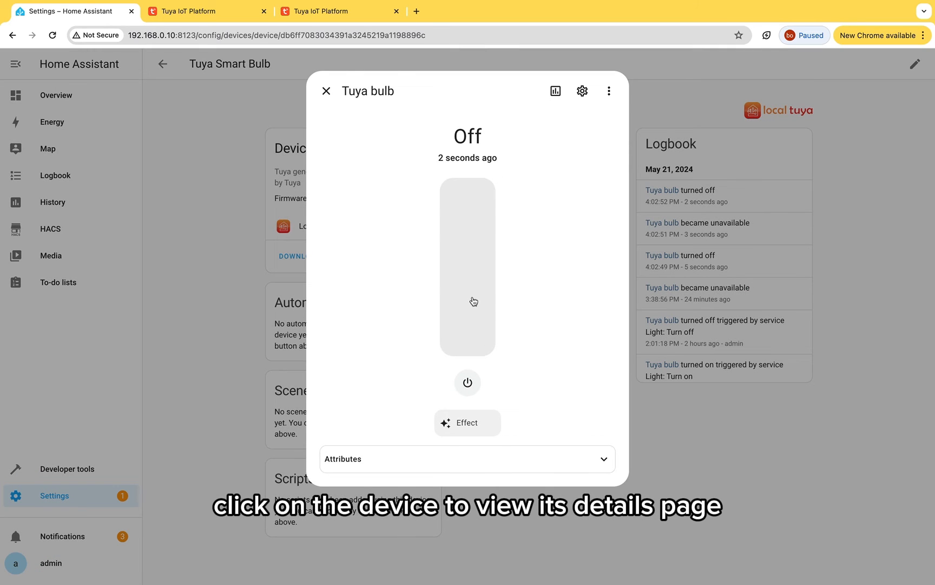
pyautogui.click(472, 268)
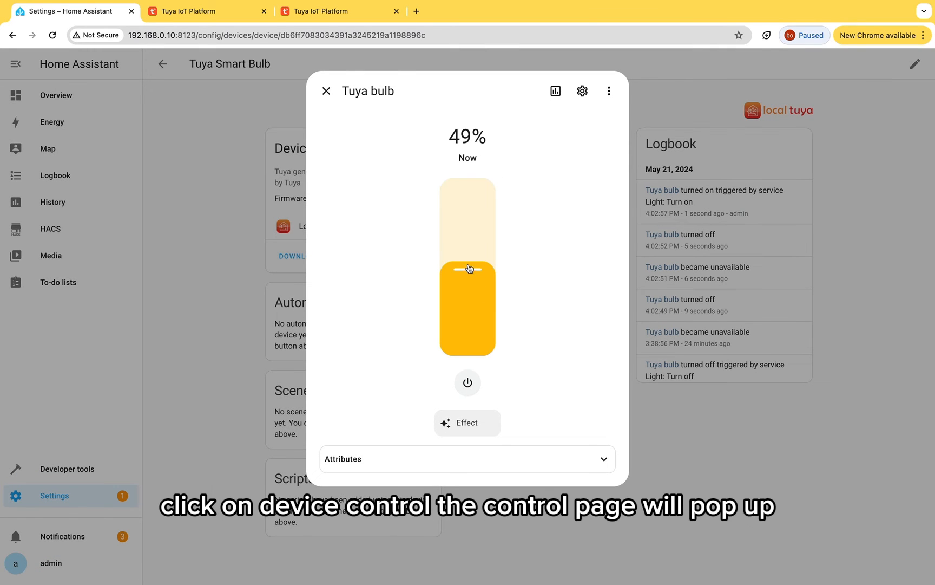
pyautogui.moveTo(469, 268); pyautogui.dragTo(474, 325)
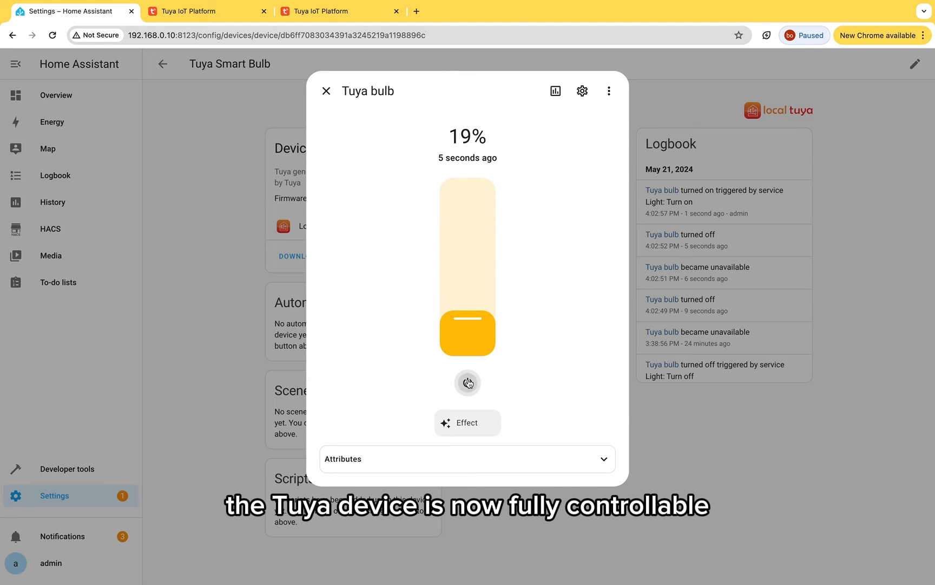
pyautogui.click(468, 383)
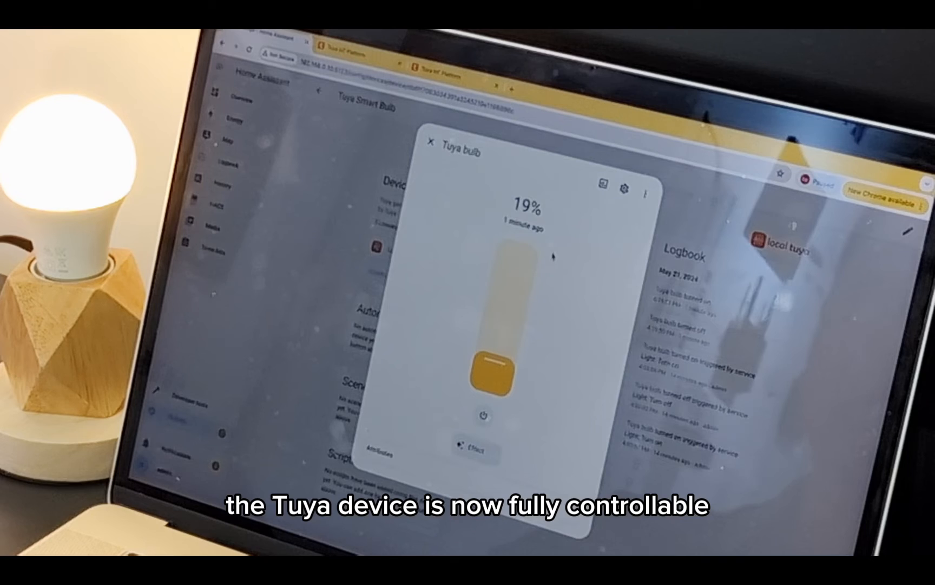
pyautogui.moveTo(495, 362); pyautogui.dragTo(504, 252)
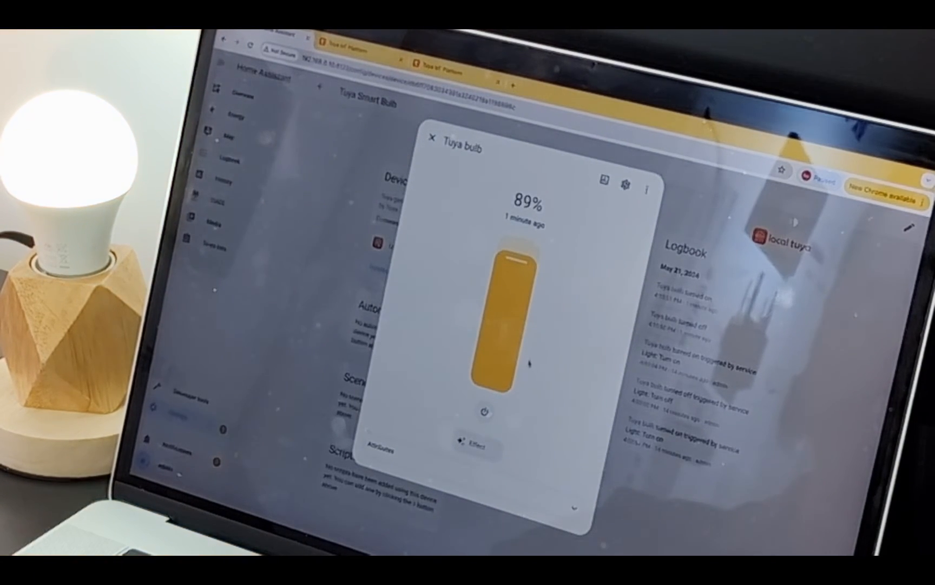
pyautogui.click(484, 413)
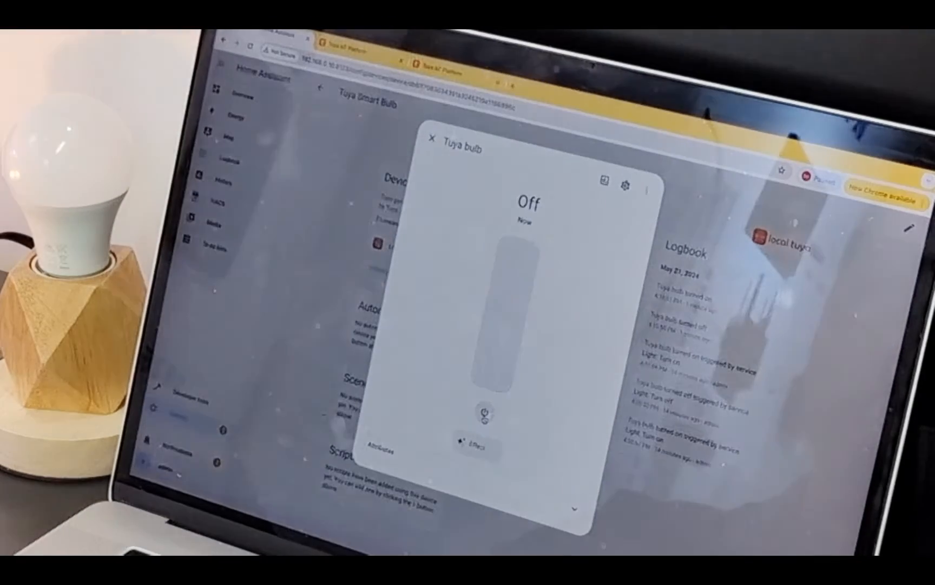
pyautogui.click(484, 413)
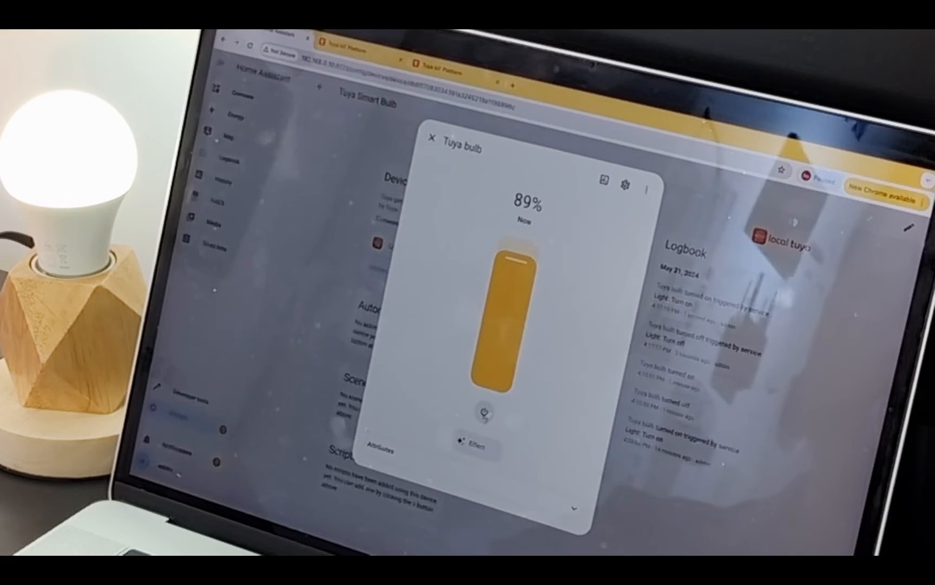
pyautogui.click(432, 138)
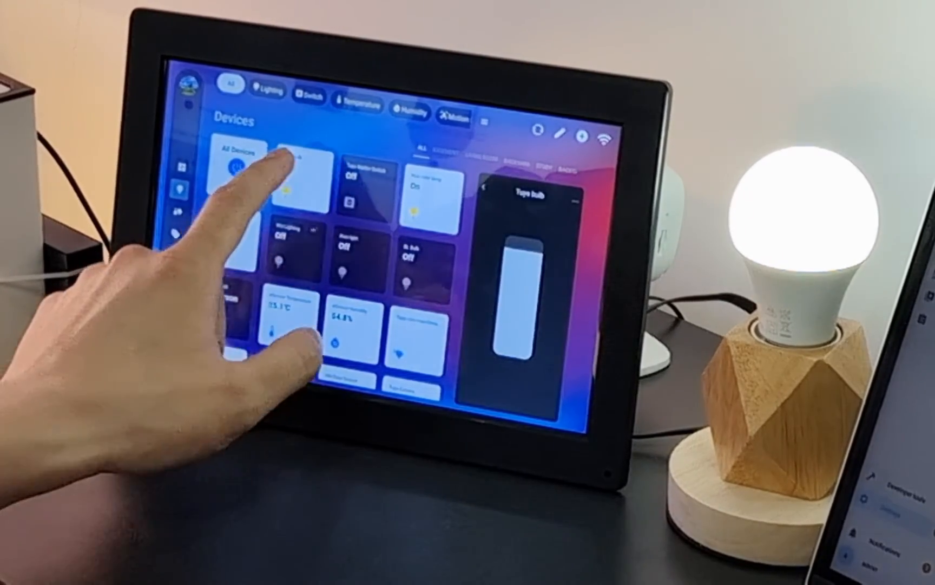
pyautogui.click(295, 174)
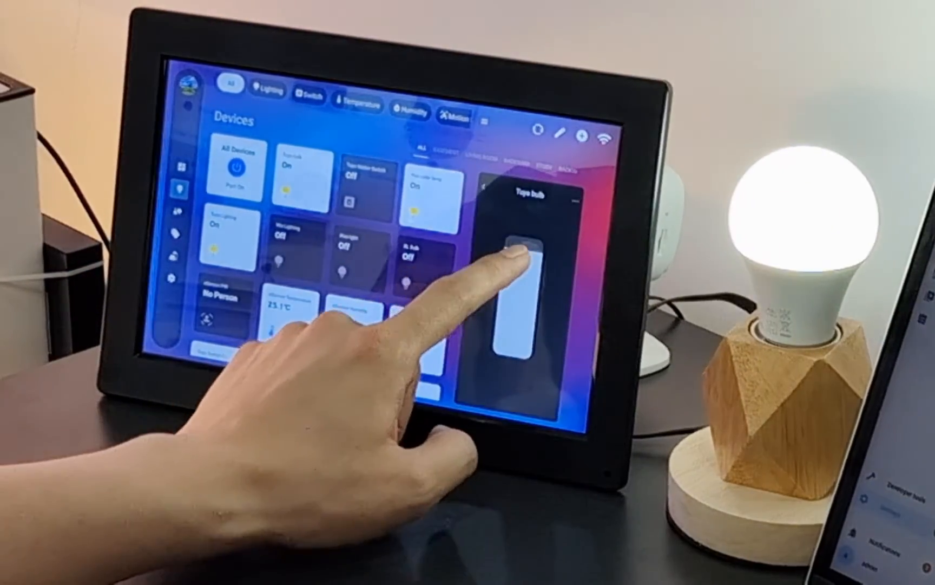
pyautogui.moveTo(520, 248); pyautogui.dragTo(509, 324)
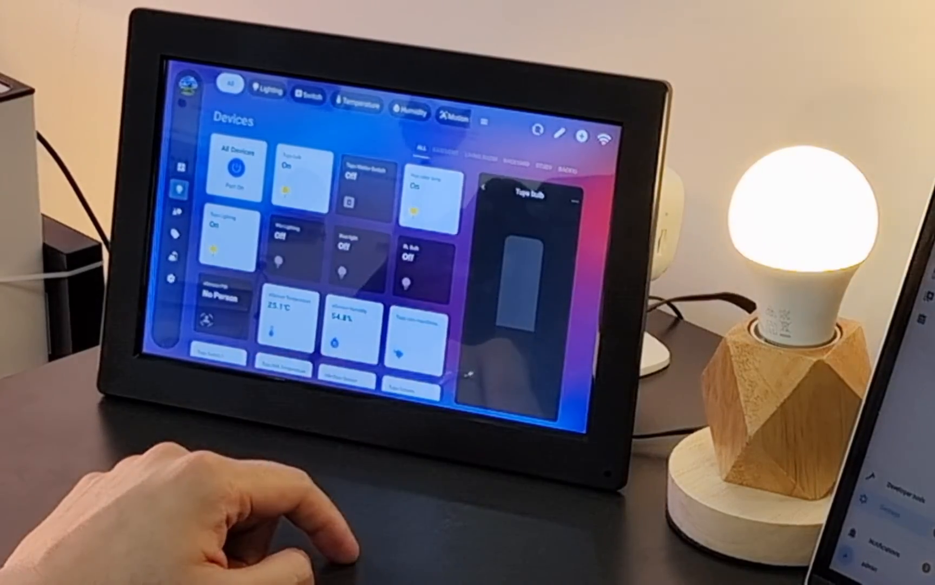
pyautogui.moveTo(523, 331); pyautogui.dragTo(511, 297)
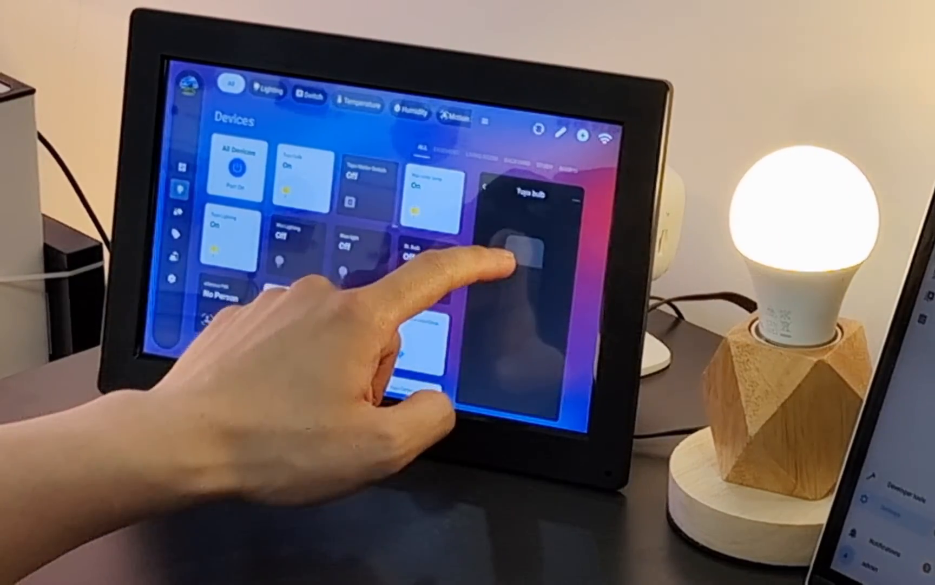